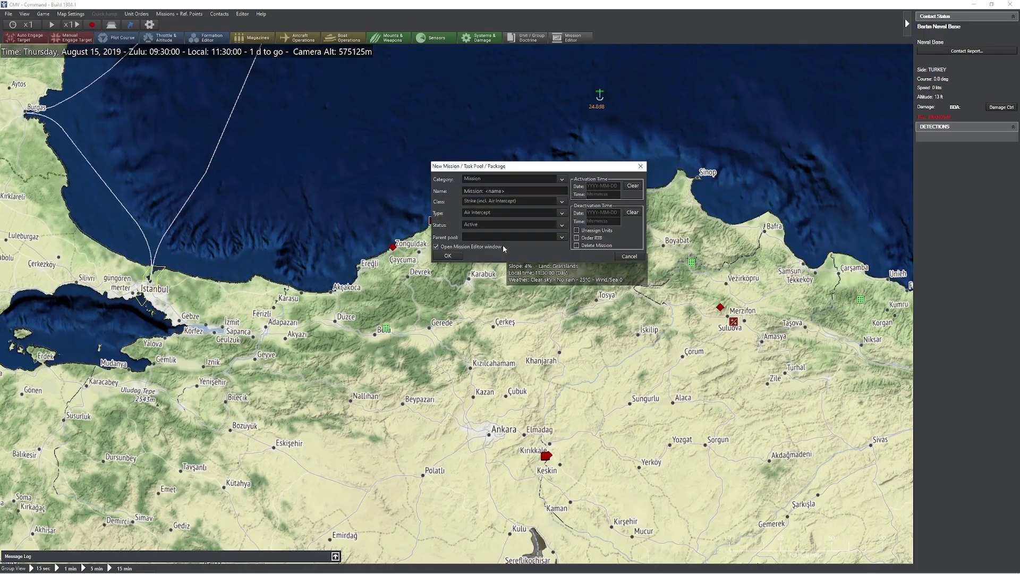
- Create a mission named Strike Naval Base with the Land Strike type and open it in the mission editor
triple_click(509, 190)
type("Strike")
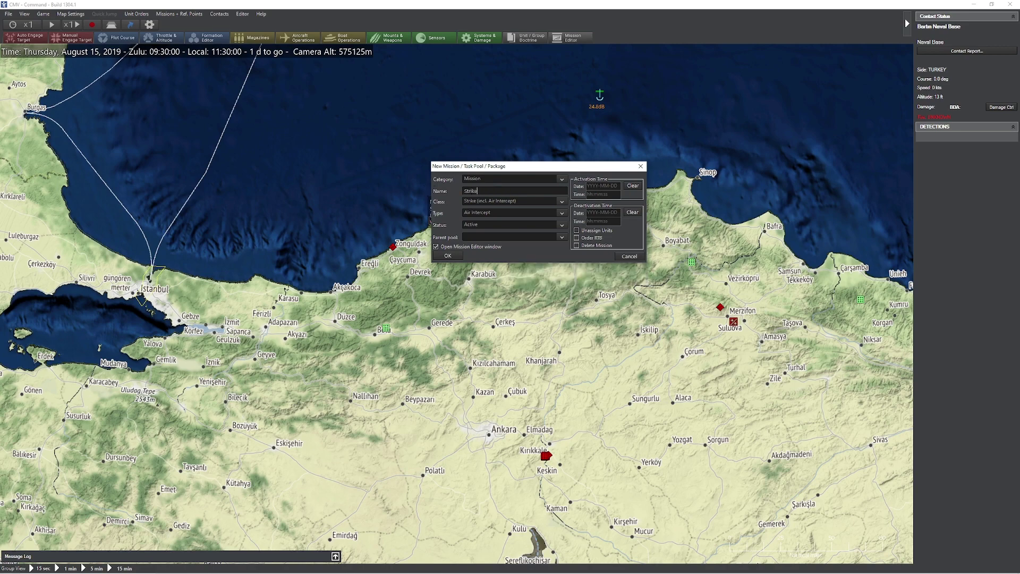
type(" Naval Base")
left_click(478, 212)
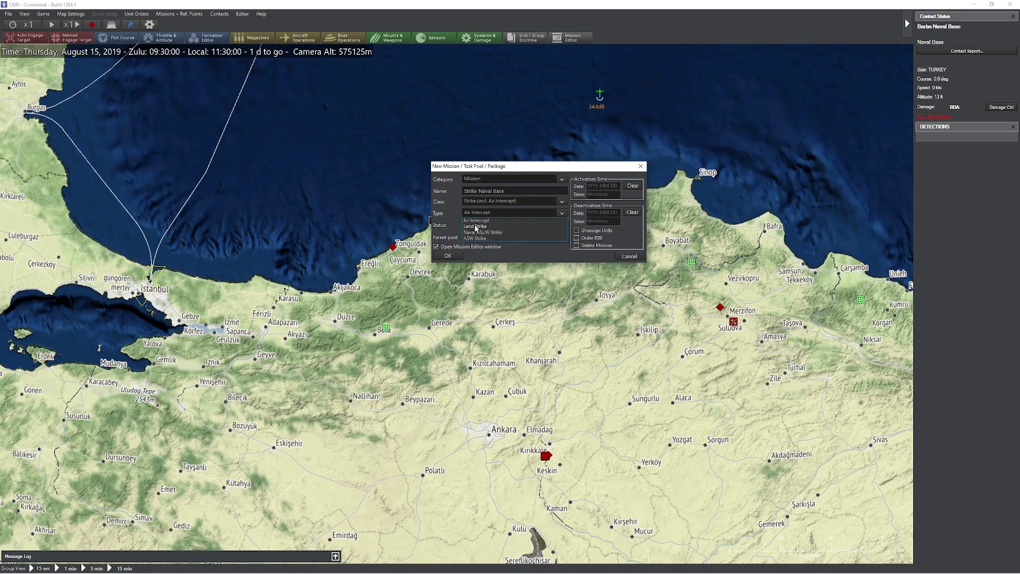
left_click(474, 225)
left_click(448, 256)
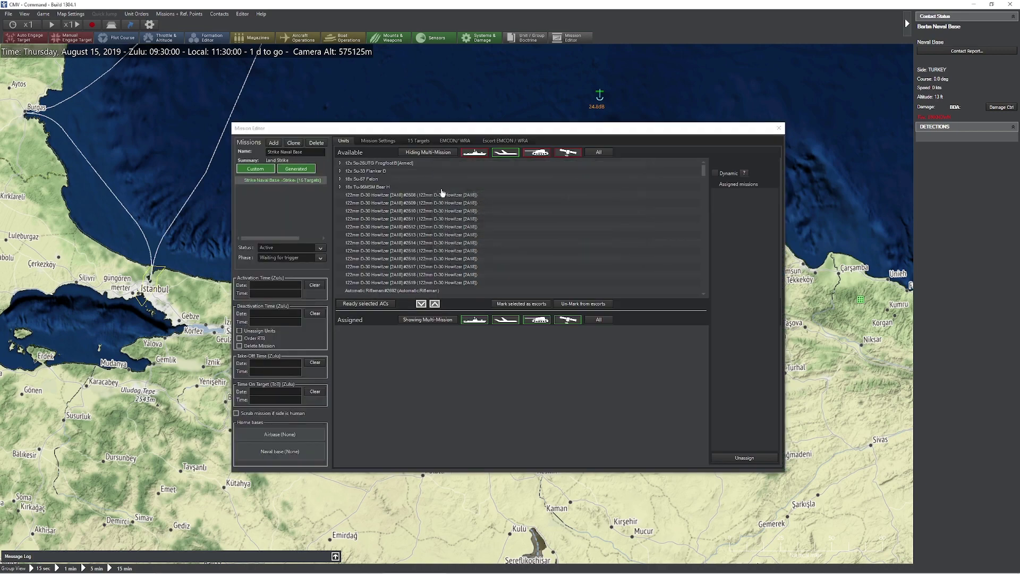
- Assign the Su-25UTG Frogfoot B, Su-33 Flanker D and Su-57 Felon groups to the mission and check the Frogfoots' loadout
left_click_drag(366, 166, 365, 183)
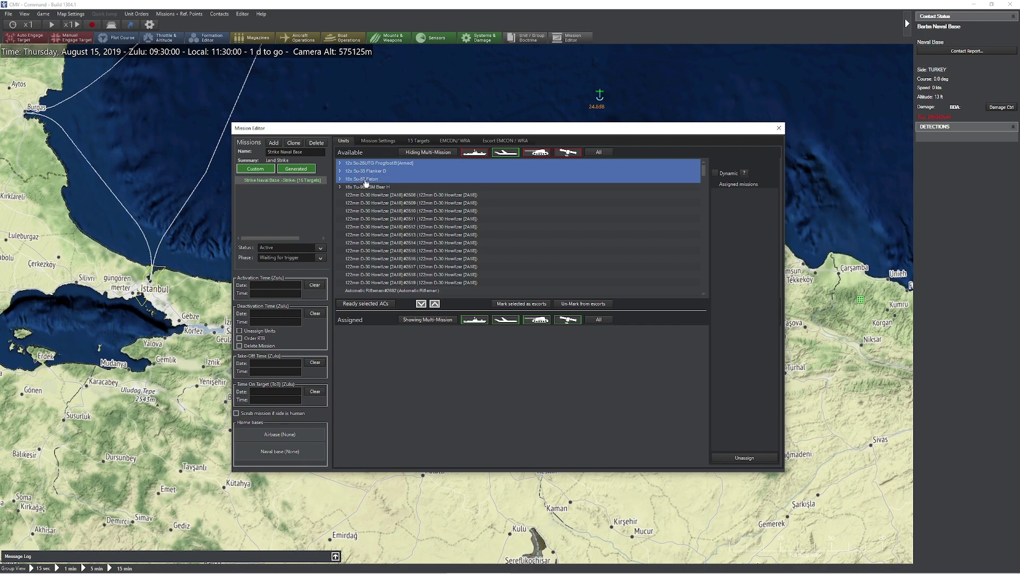
left_click(421, 303)
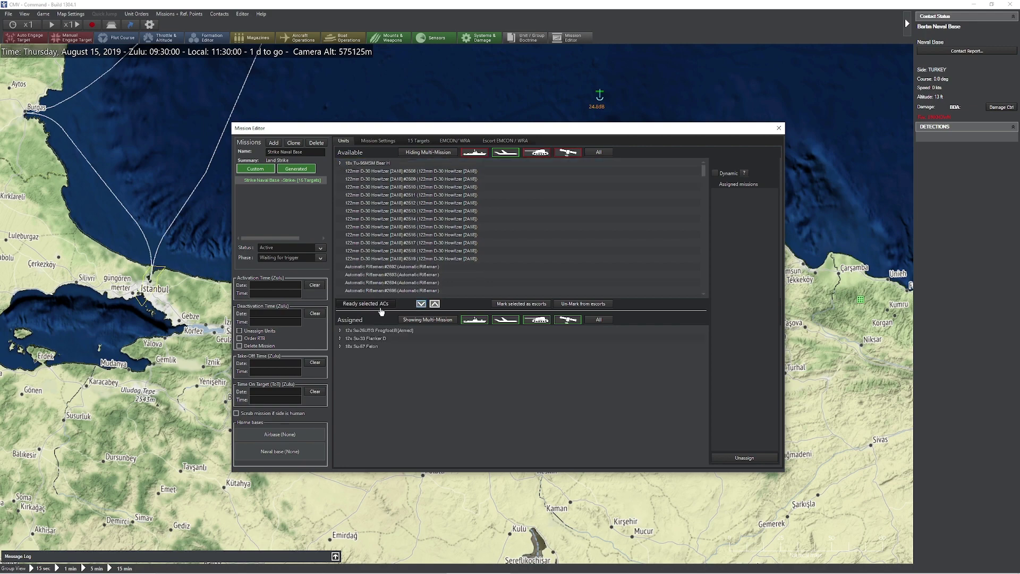
left_click(341, 330)
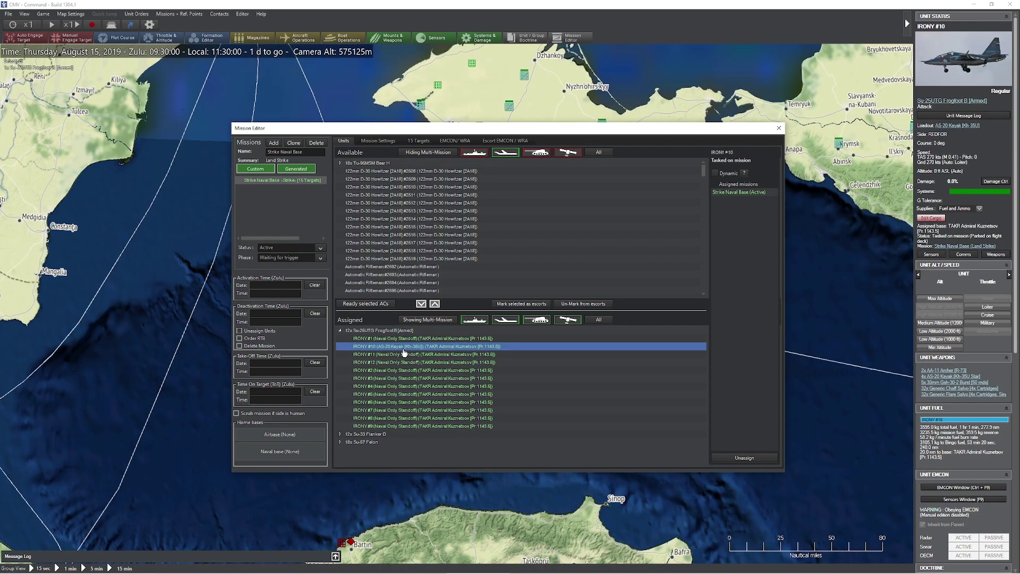
left_click(402, 339)
left_click(341, 330)
- Mark all the assigned Su-33 Flanker D aircraft as escorts
left_click(340, 338)
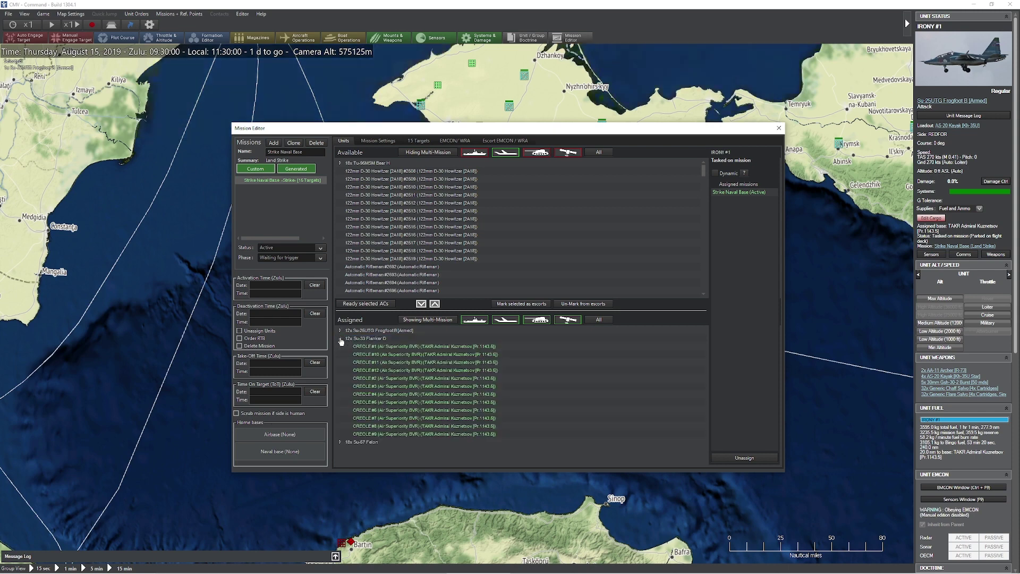
left_click(430, 354)
key("Up")
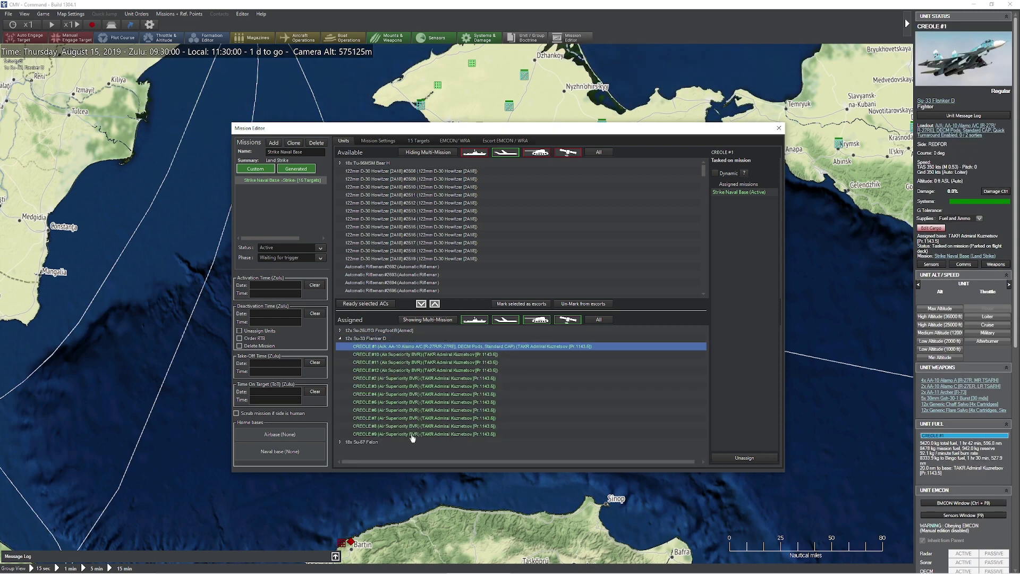
left_click(411, 434, "shift")
left_click(524, 304)
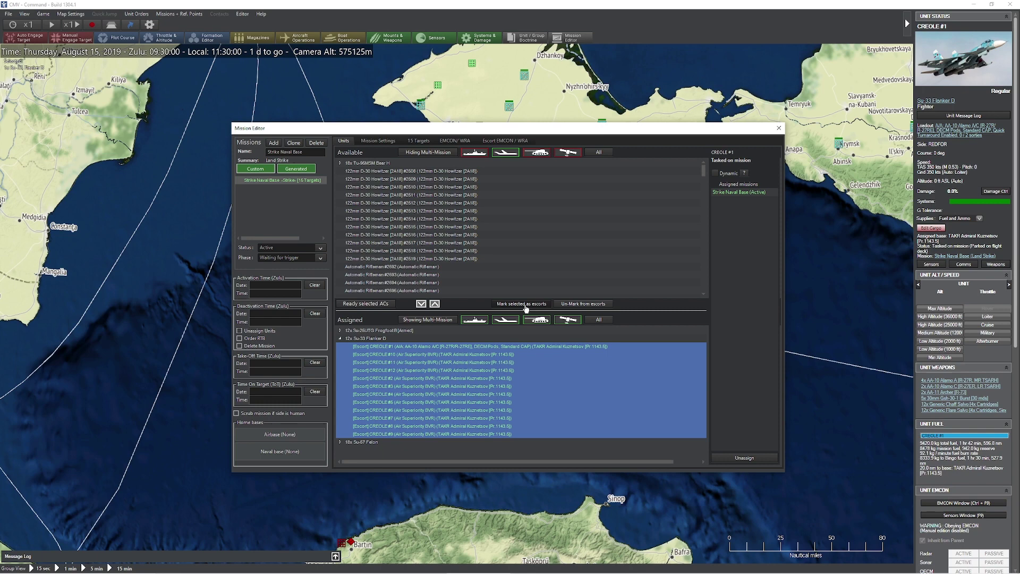
left_click(340, 339)
- Mark the Su-57 Felons carrying the Air Superiority BVR loadout as escorts
left_click(341, 346)
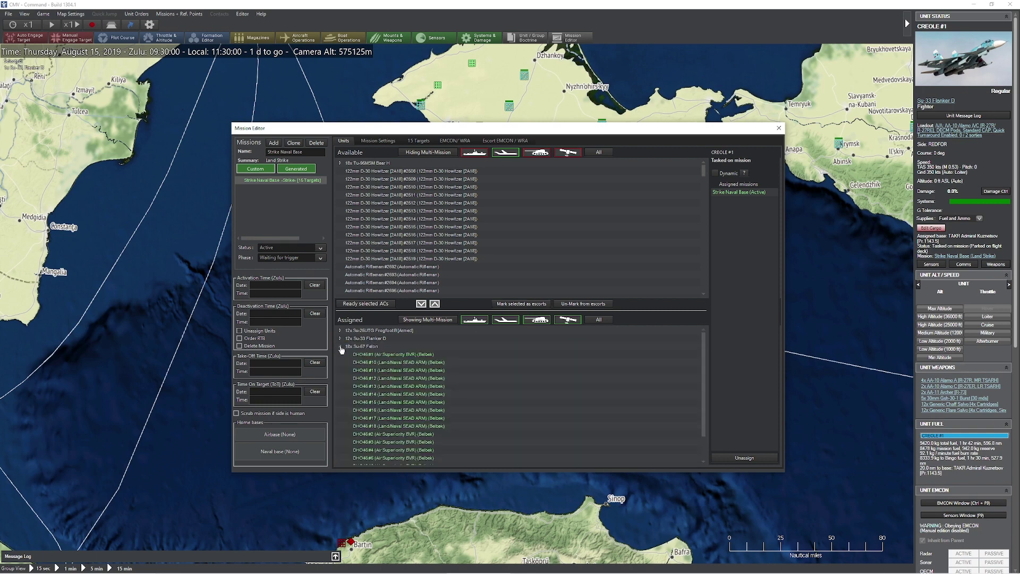
left_click(417, 354)
left_click_drag(430, 406, 432, 462)
left_click(517, 305)
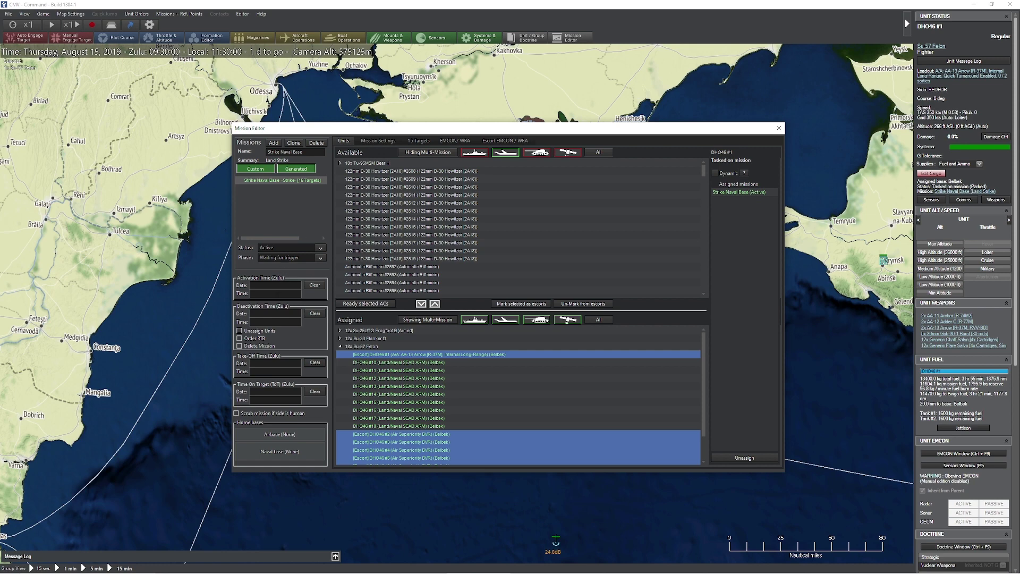
- Set the mission's Time On Target to 2019-08-15 at 12:30:00 and dismiss the resulting launch notices
left_click(266, 392)
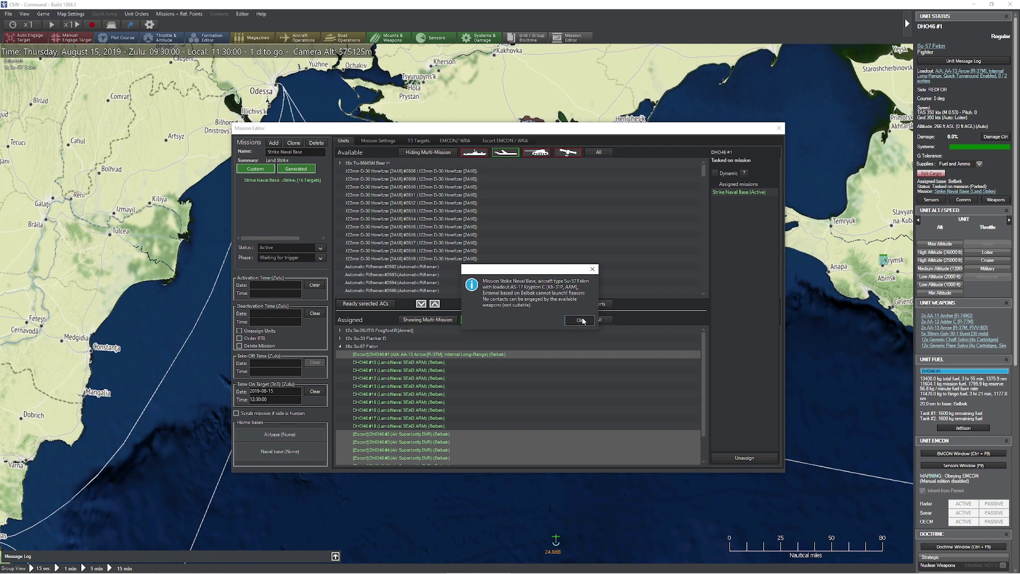
left_click(581, 320)
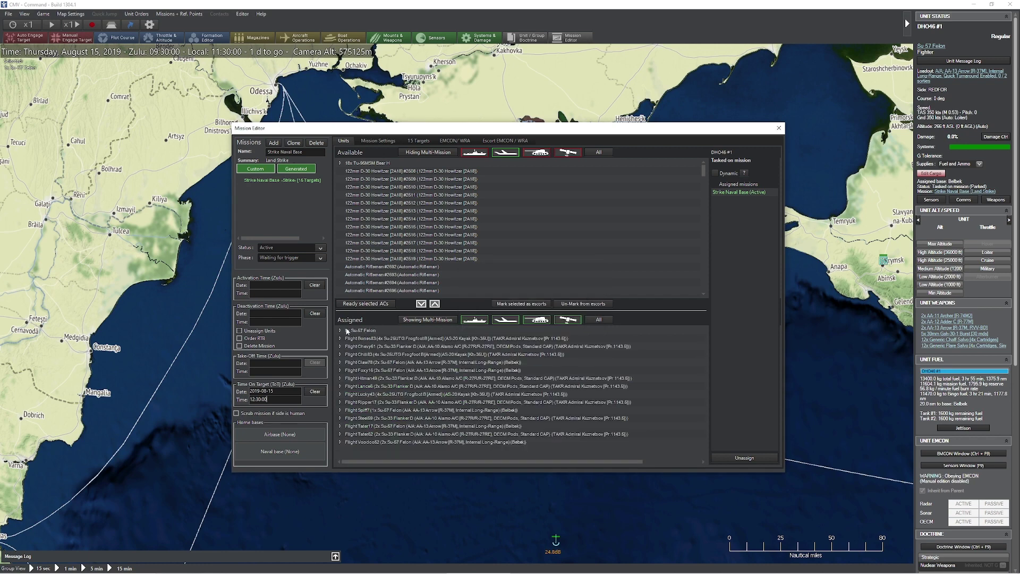
left_click(579, 320)
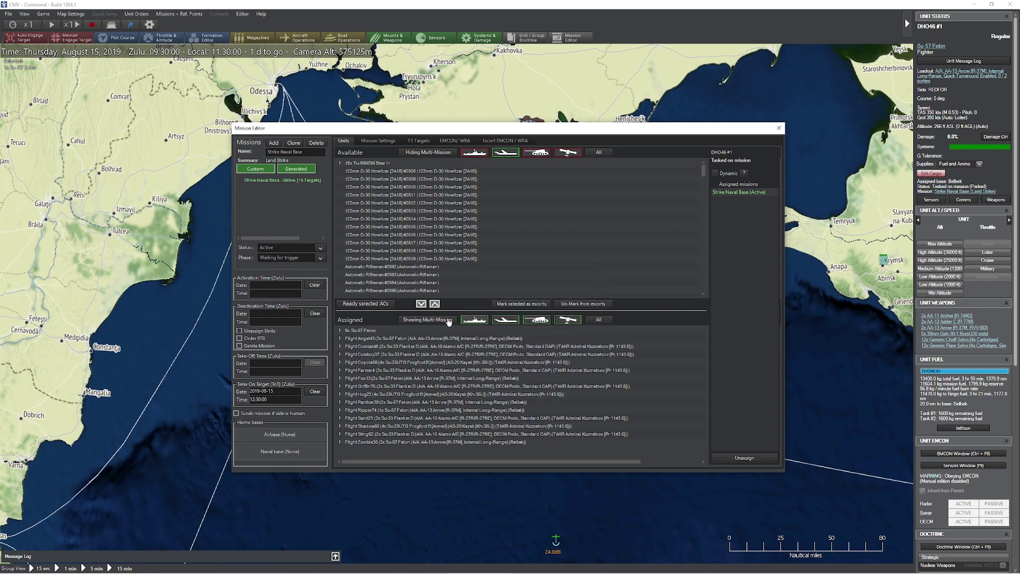
- Mark the Su-57 Felons carrying the Land/Naval SEAD ARM loadout as escorts and reapply the 12:30:00 time on target
left_click(340, 330)
left_click(419, 339)
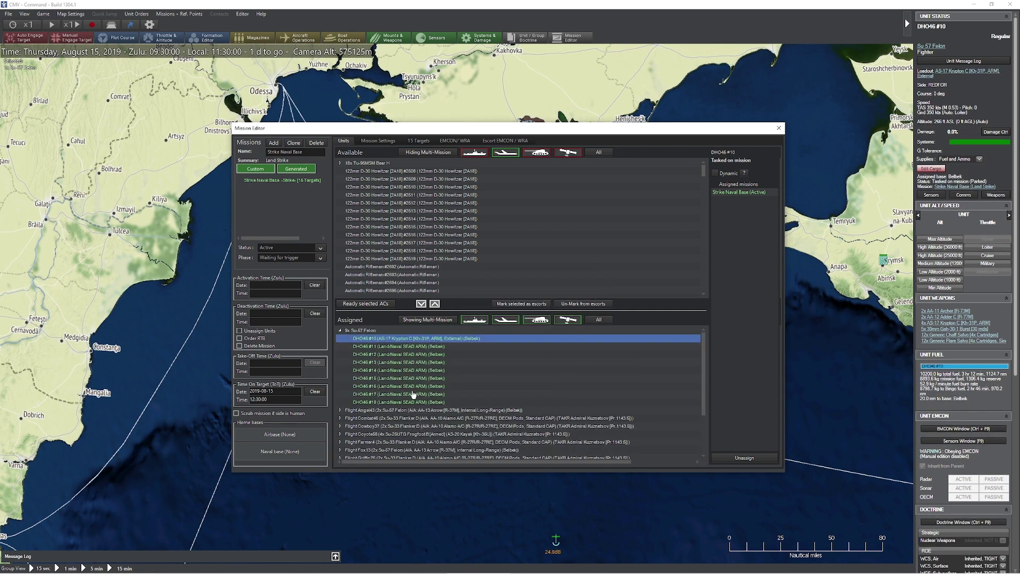
left_click(416, 402, "shift")
left_click(507, 305)
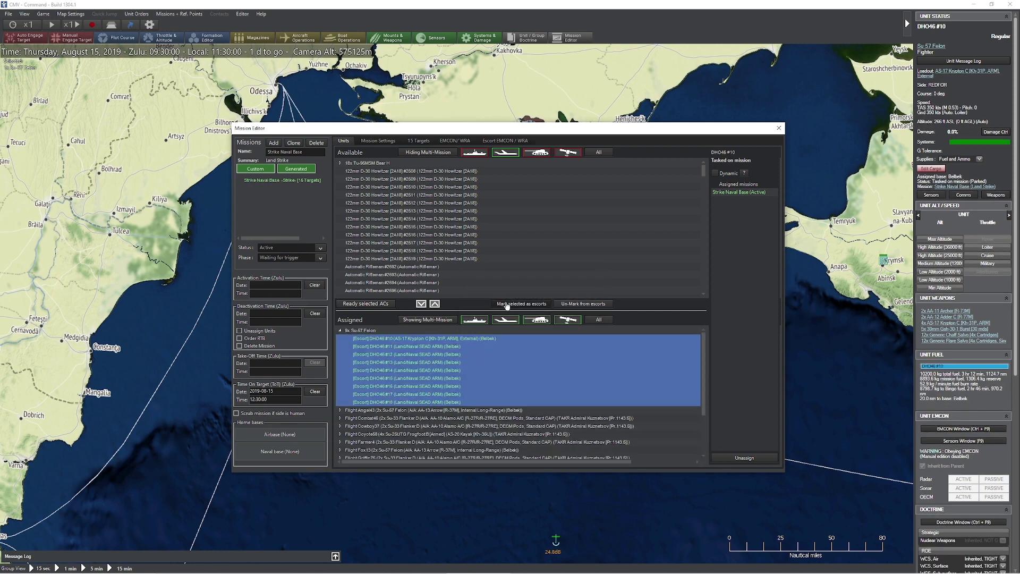
left_click(338, 331)
left_click(267, 399)
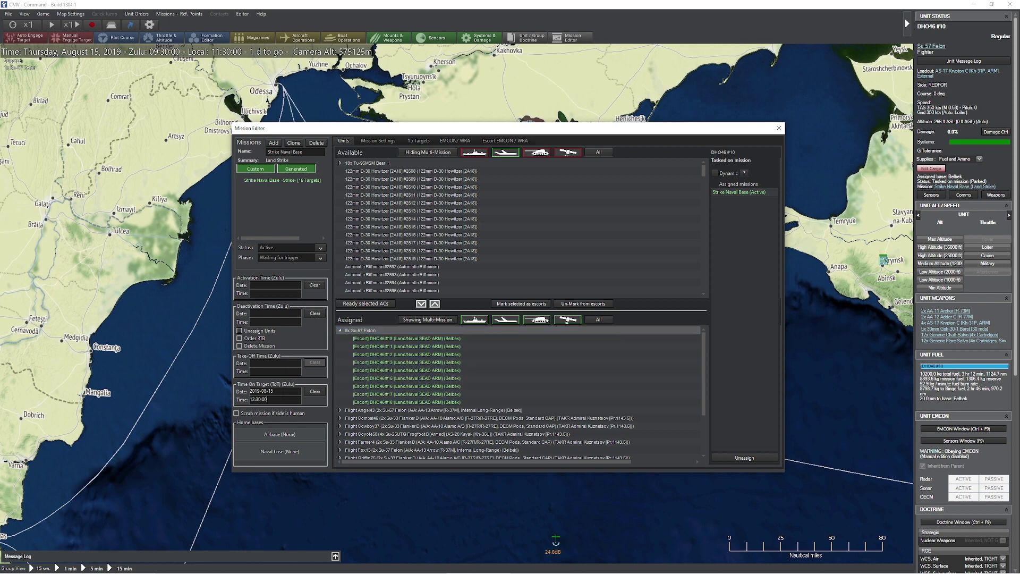
- Allow tanker refuelling and set the attack method to Multi-axis stacked ToT (Echelon Attack), independent aim, 20 second separation (compressed)
left_click(378, 141)
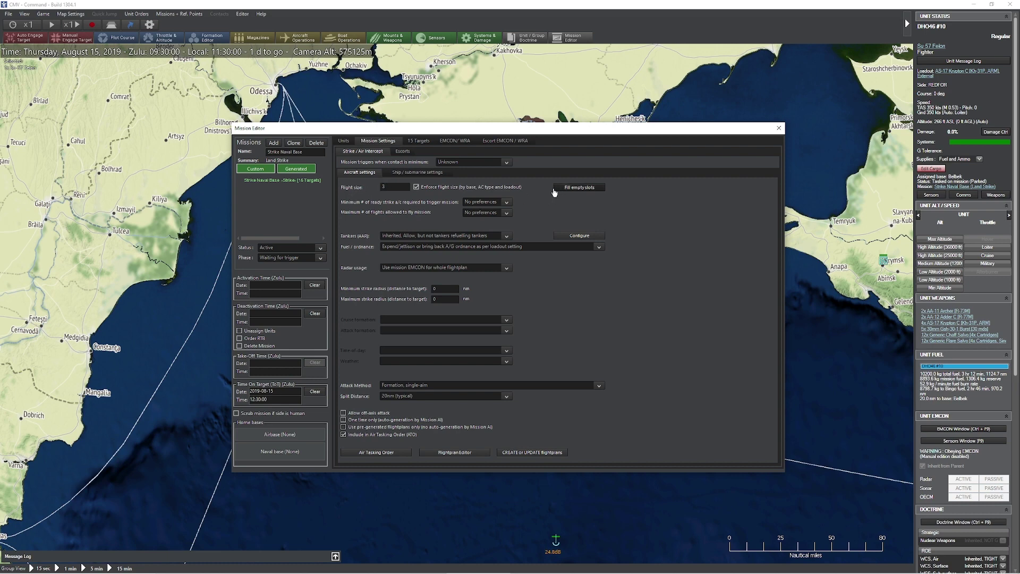
left_click(396, 236)
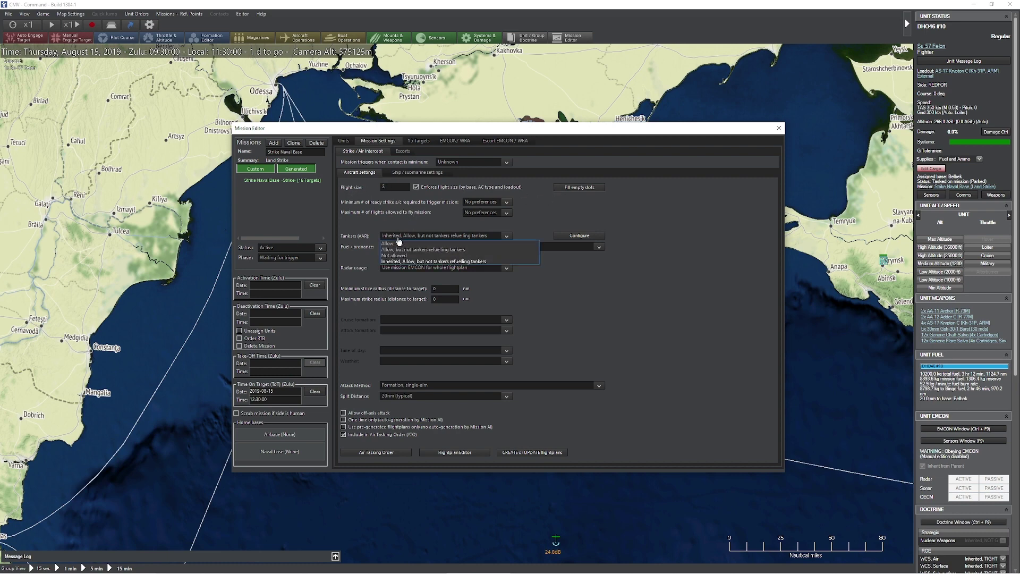
left_click(394, 244)
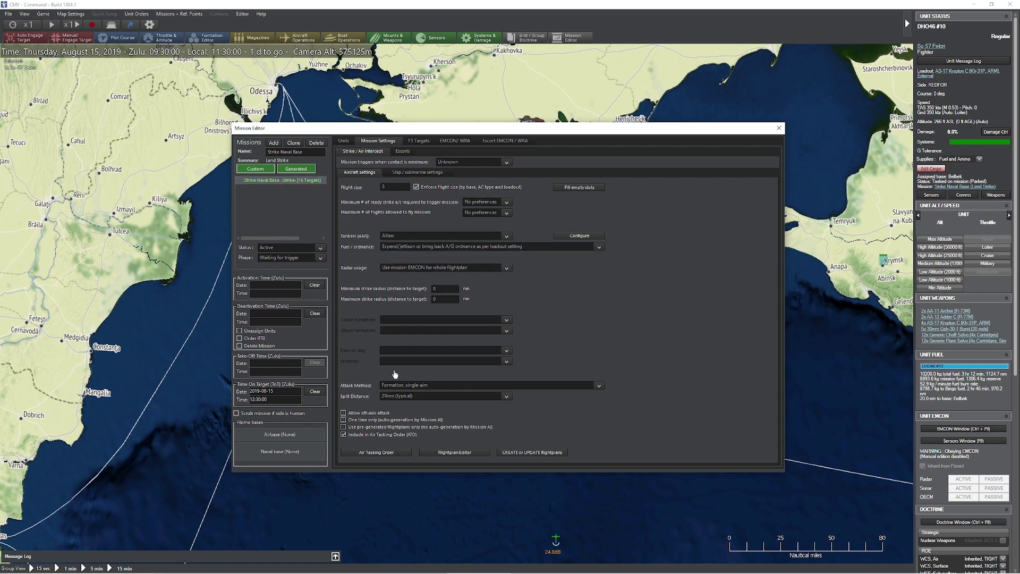
left_click(412, 389)
left_click(429, 424)
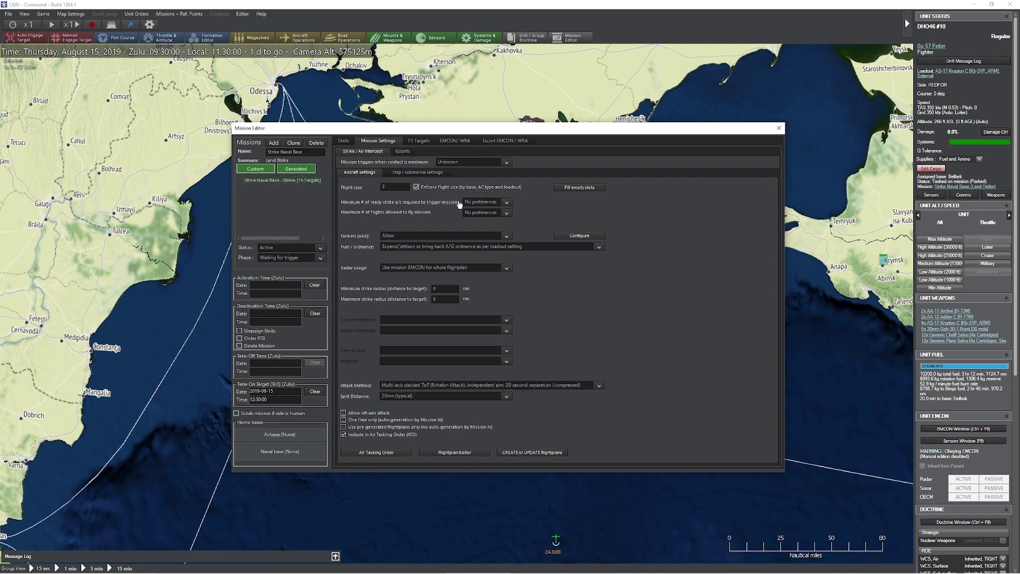
- Examine the generated flights and view the flightplan of the Su-25UTG flight Saint68 on the map, clear of the mission editor
left_click(344, 141)
left_click(483, 386)
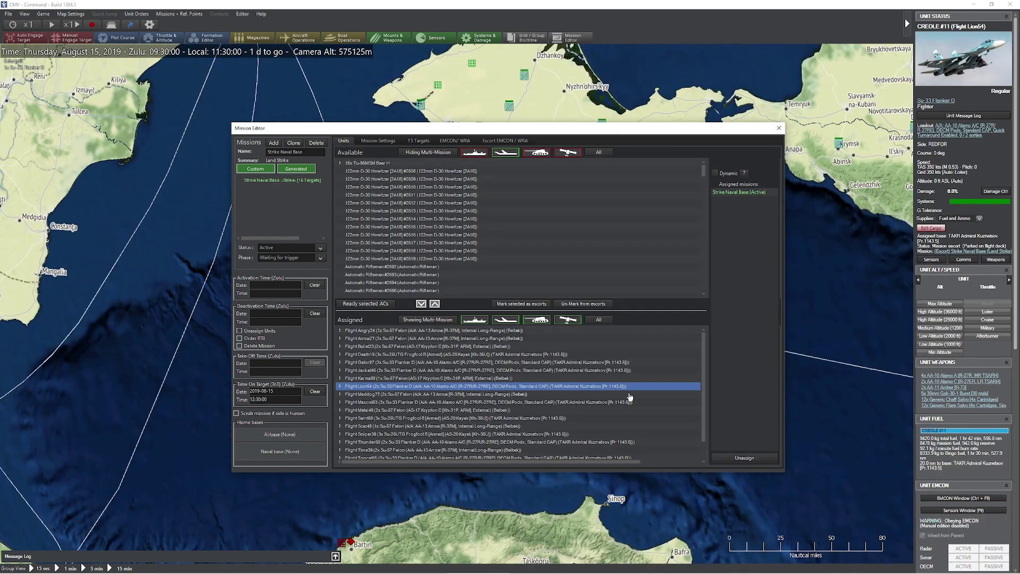
left_click_drag(595, 133, 212, 133)
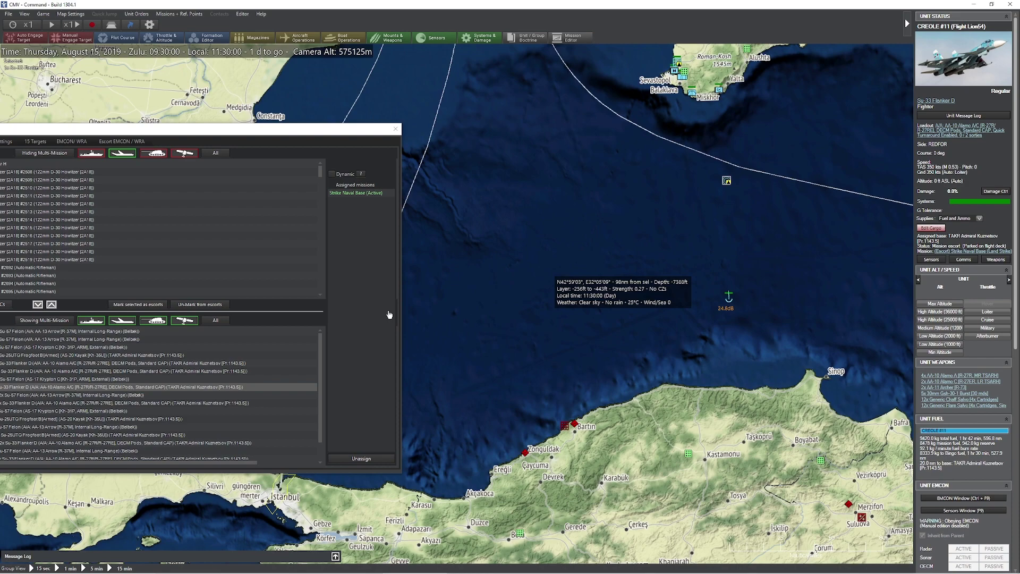
left_click(223, 420)
scroll(584, 367, "up", 2)
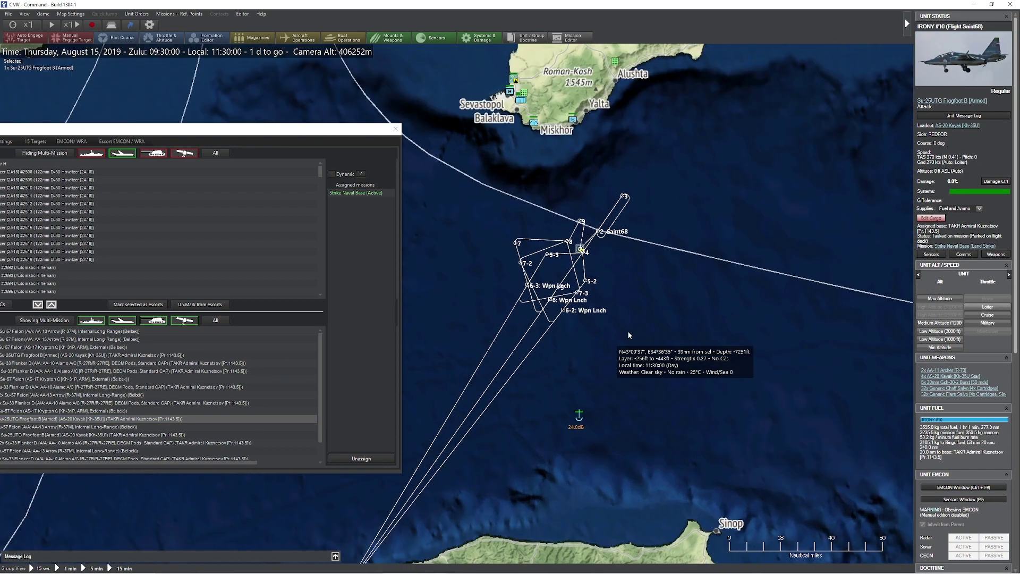
scroll(722, 237, "down", 2)
left_click_drag(65, 133, 132, 88)
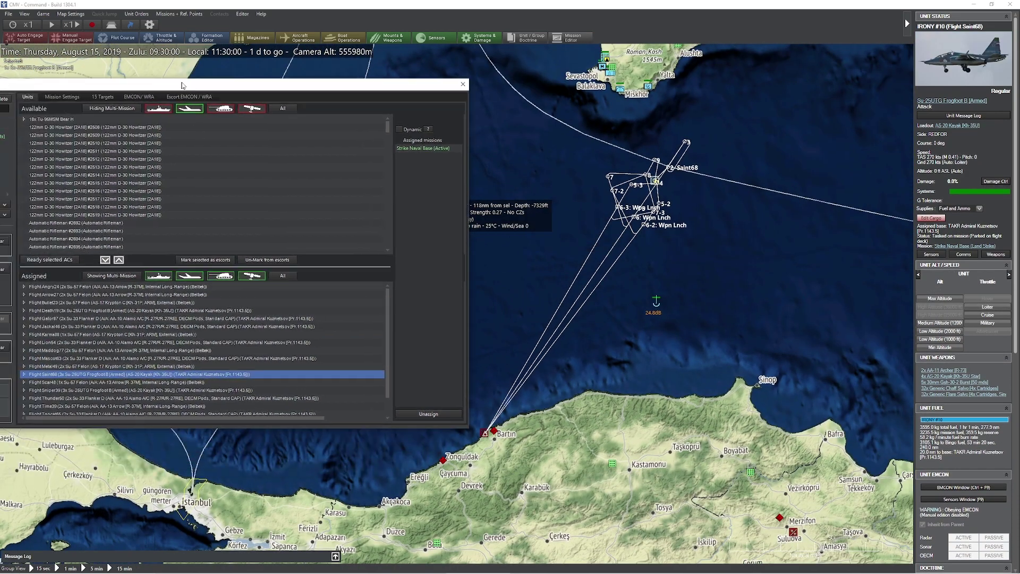
- Try the Multi-axis stacked ToT (Split Attack) method with independent aim and 30 second separation (typical), and update the flightplans
left_click(63, 97)
left_click(113, 341)
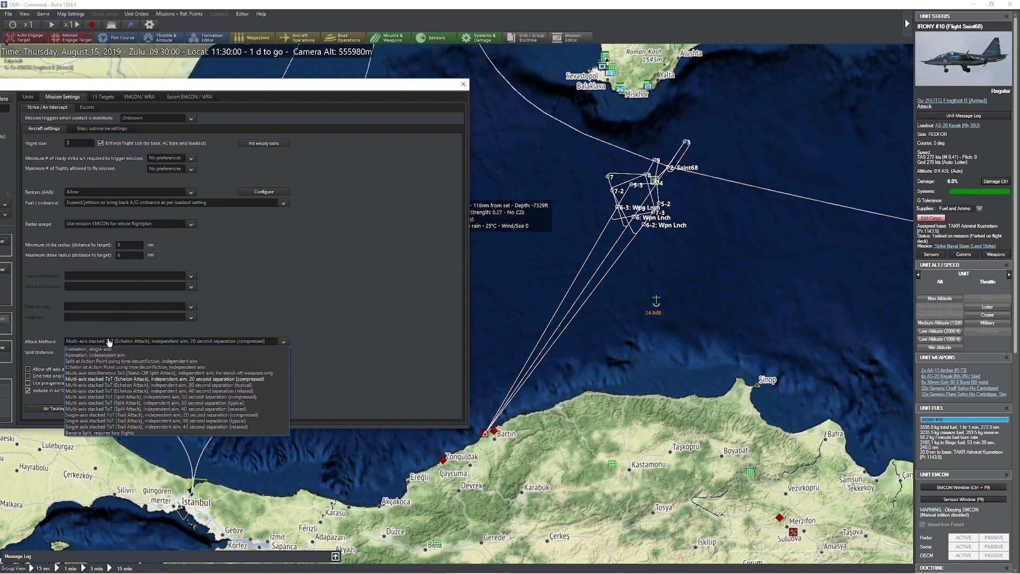
left_click(121, 402)
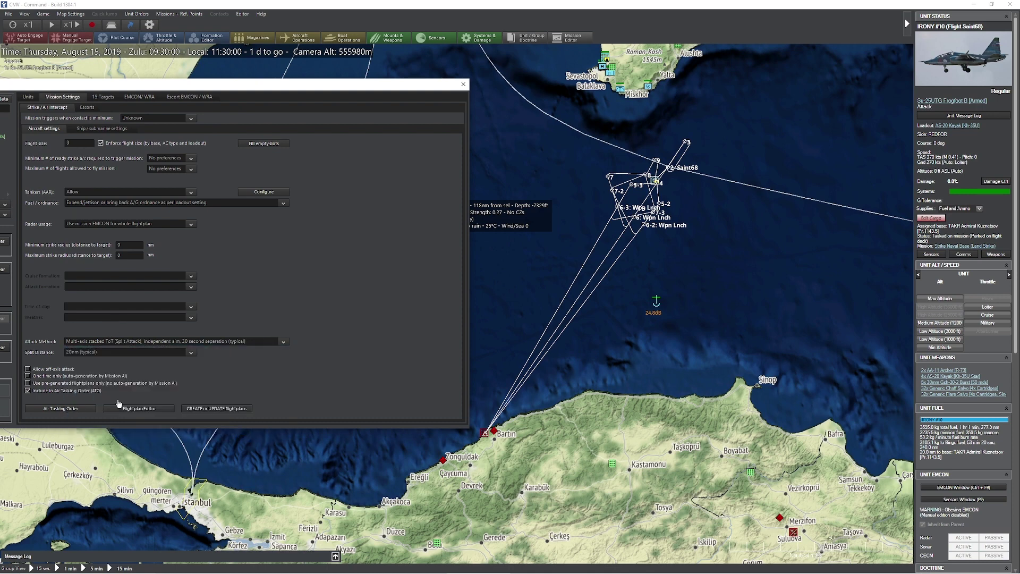
left_click(215, 409)
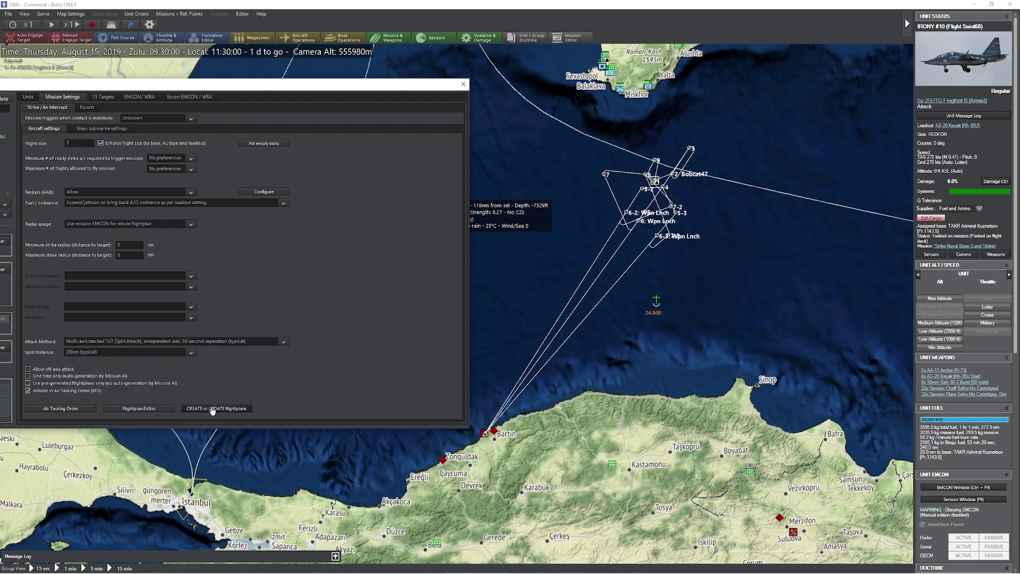
- Try the Banana Split attack method and update the flightplans
left_click(194, 341)
left_click(137, 435)
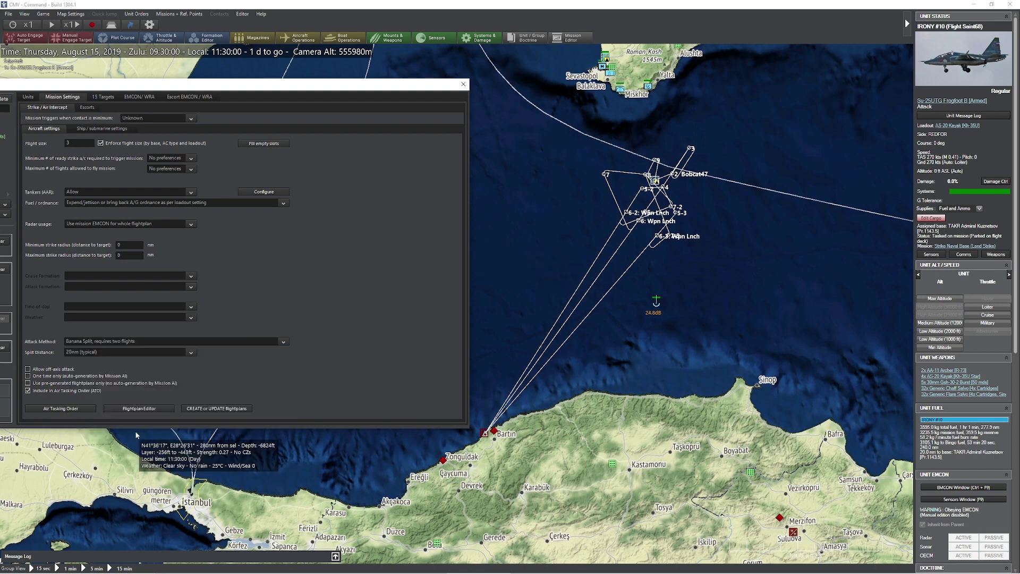
left_click(213, 408)
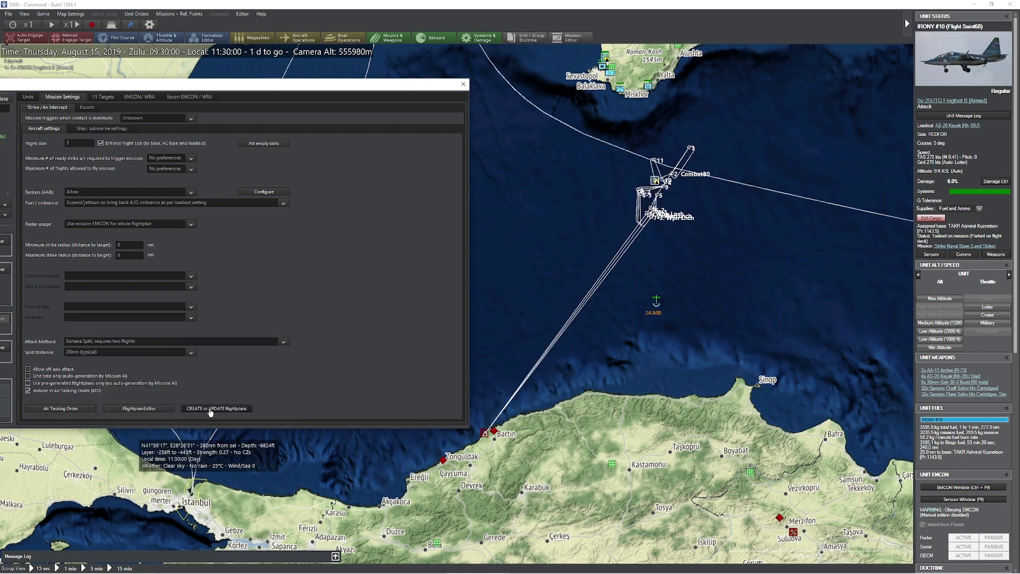
- Allow off-axis attack, choose the Multi-axis simultaneous ToT (Stand-Off Split Attack) method with a 50nm (relaxed) split distance, and update the flightplans
left_click(192, 342)
left_click(192, 342)
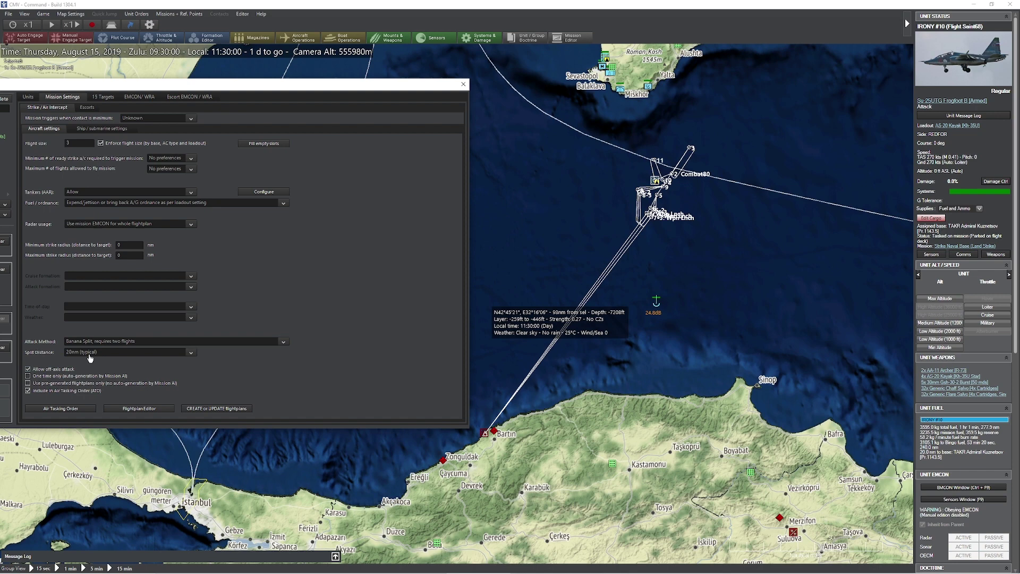
left_click(99, 344)
left_click(104, 372)
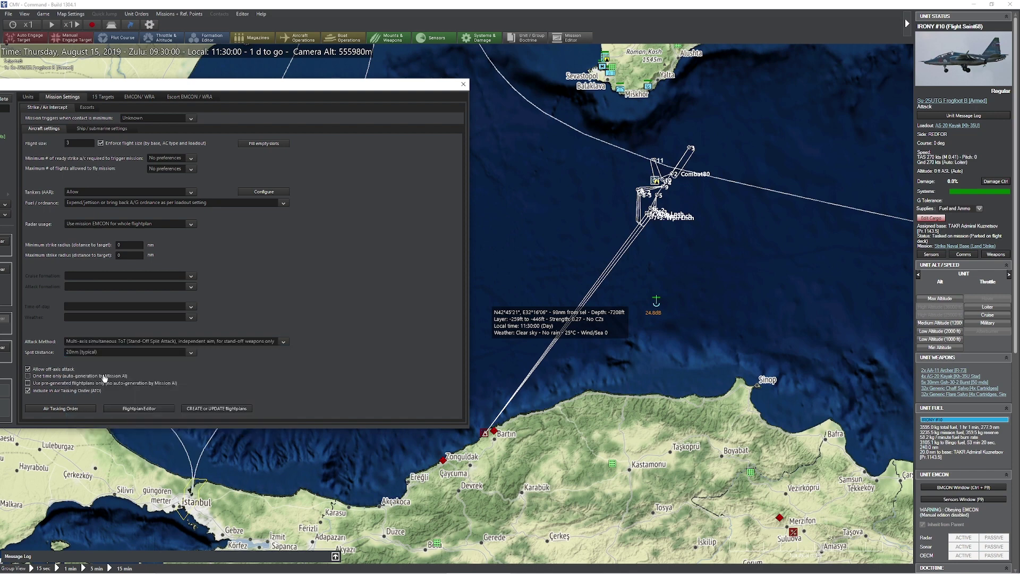
left_click(108, 355)
left_click(104, 372)
left_click(212, 409)
- Set the attack method to Formation, independent aim, update the flightplans, and bring the whole mission editor back into view
left_click(158, 343)
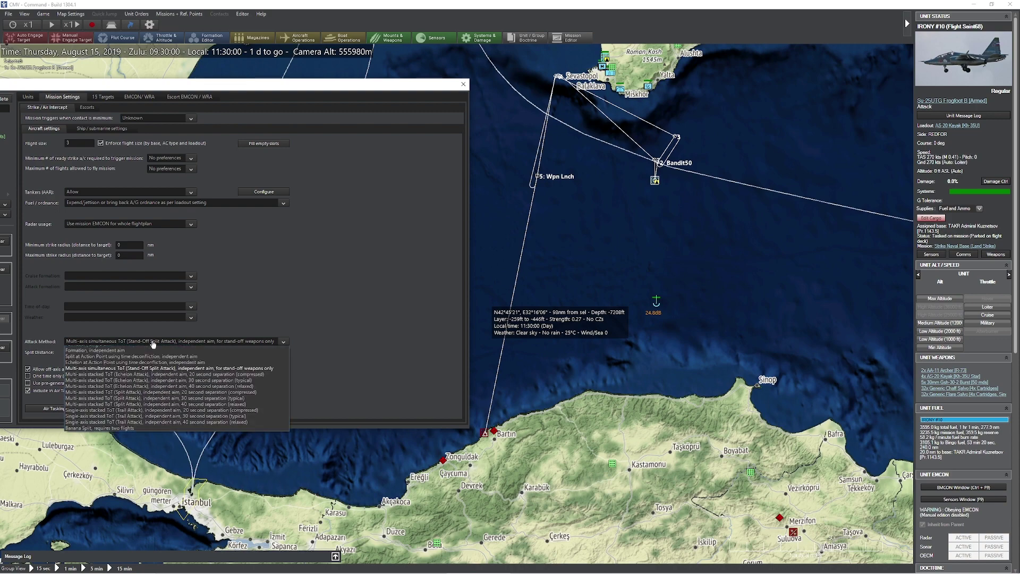
left_click(139, 355)
left_click(209, 409)
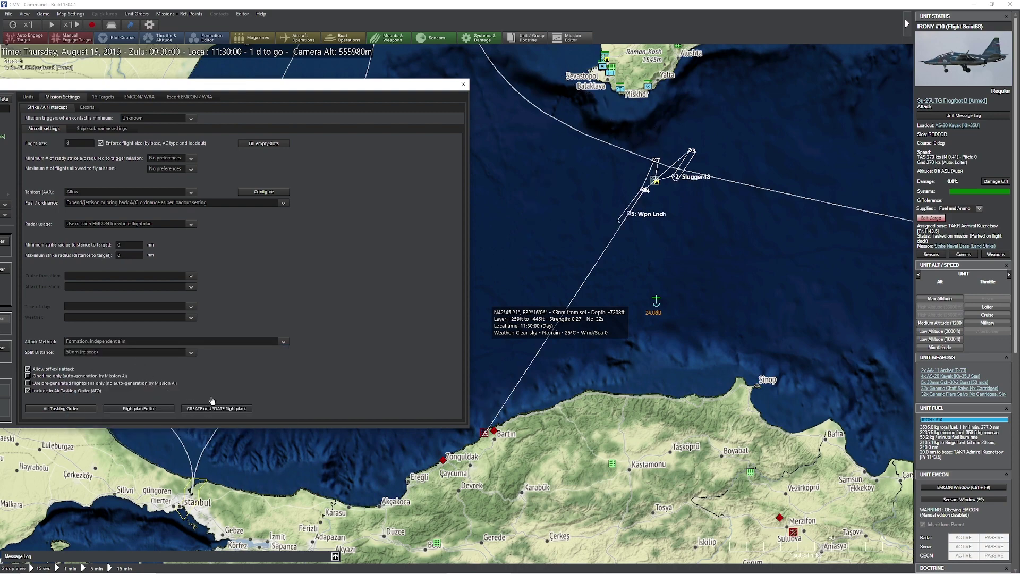
left_click_drag(211, 88, 502, 95)
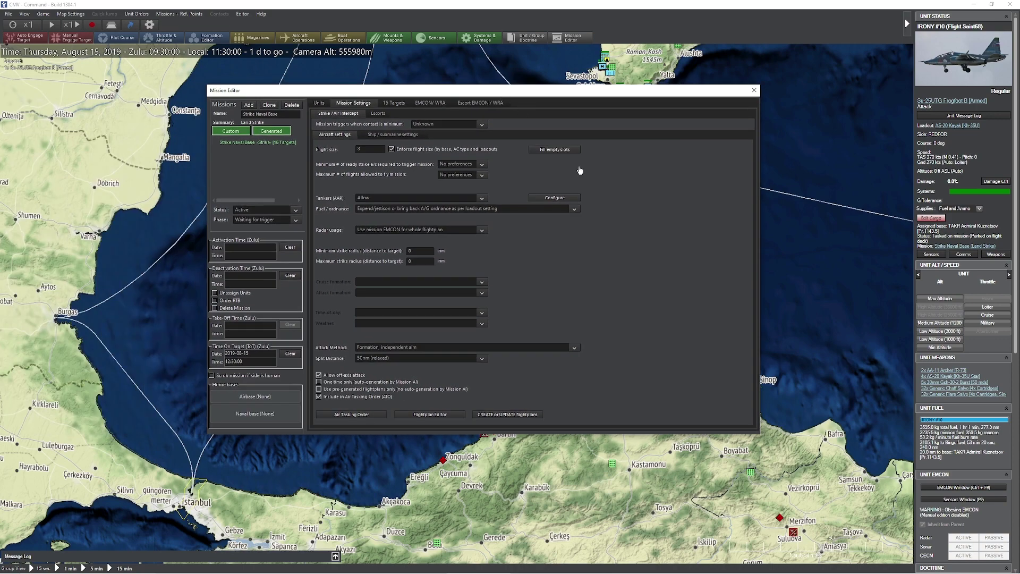
- Review the ship/submarine and escort settings, and remove Structure (Submarine Pens) from the mission's target list
left_click(382, 136)
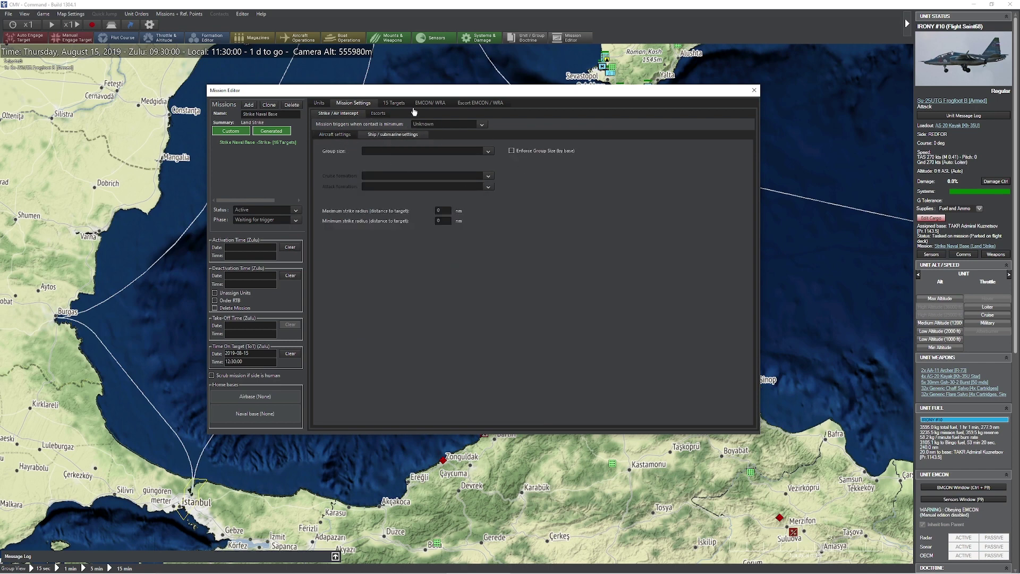
left_click(377, 114)
left_click(393, 103)
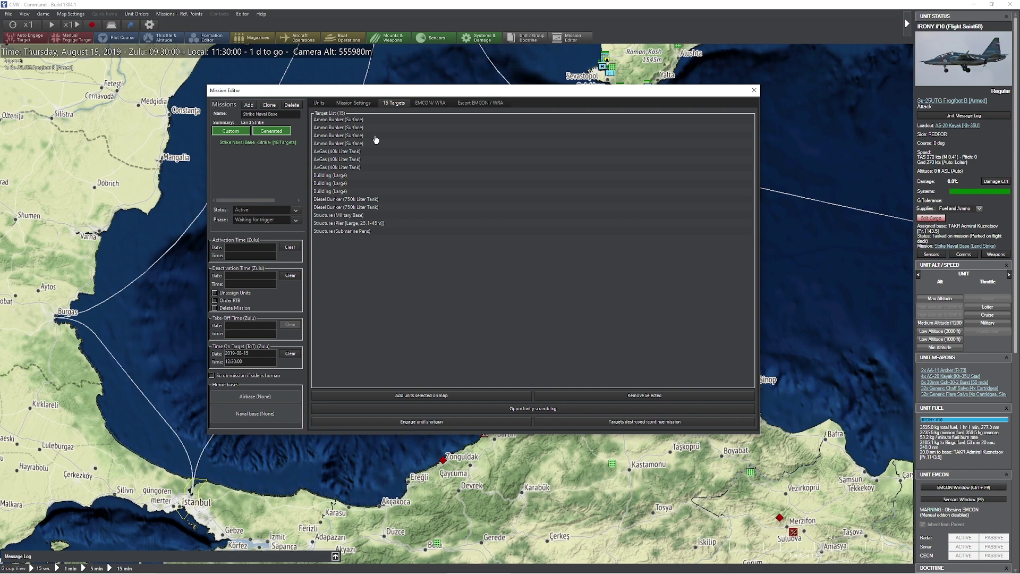
left_click(355, 120)
left_click(355, 232)
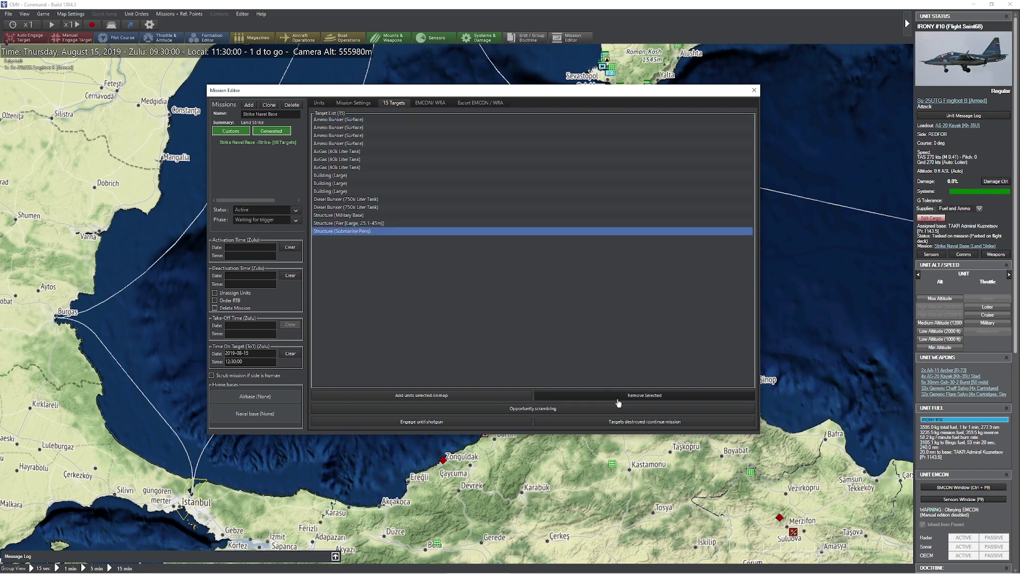
left_click(594, 394)
- Set the strike behaviour to Focusing on strike targets, Targets destroyed: RTB and Engage until winchester
left_click(578, 408)
left_click(592, 424)
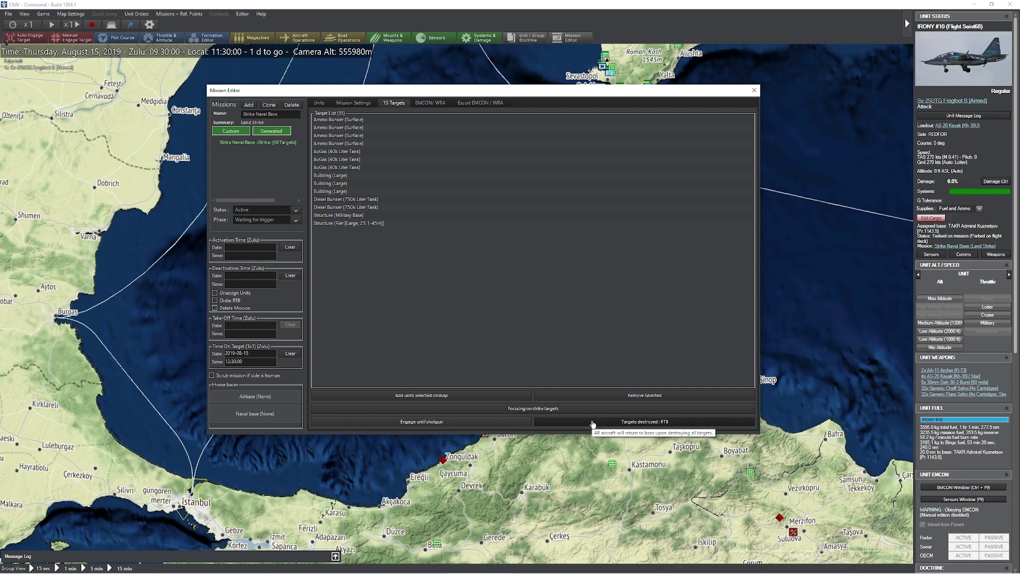
left_click(461, 422)
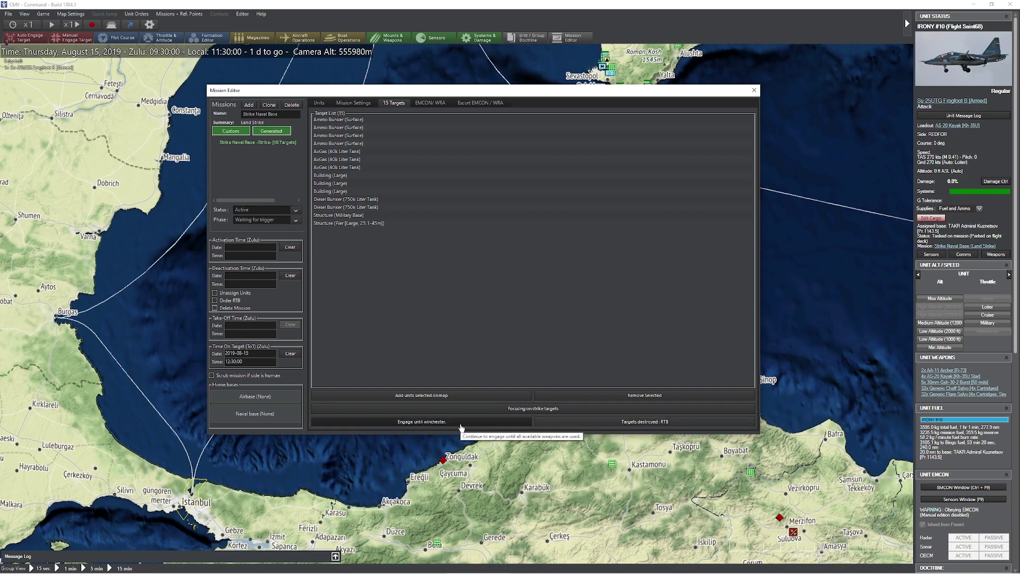
- Set the mission doctrine for ignoring the plotted course when attacking to Yes
left_click(430, 102)
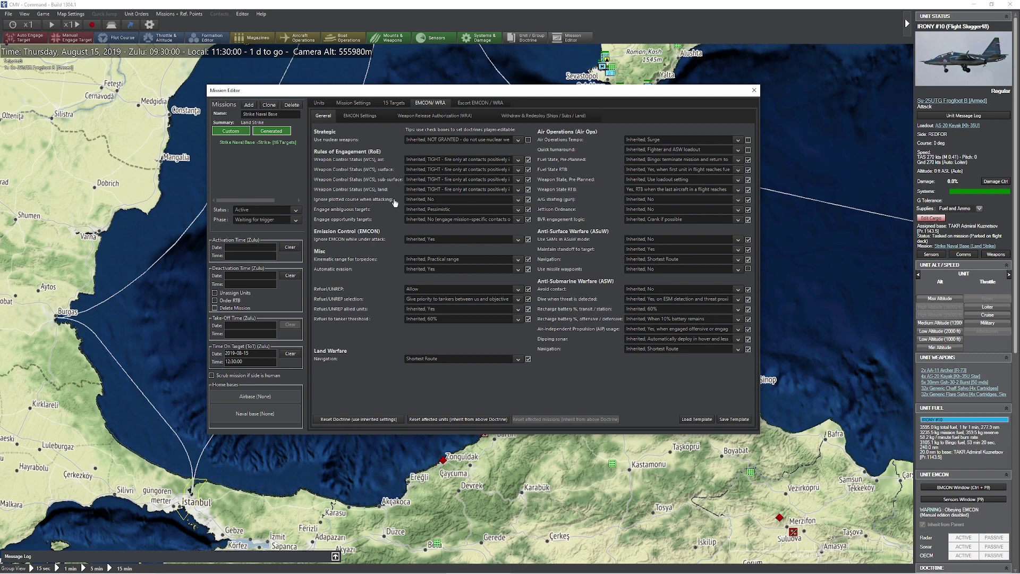
left_click(415, 200)
left_click(416, 213)
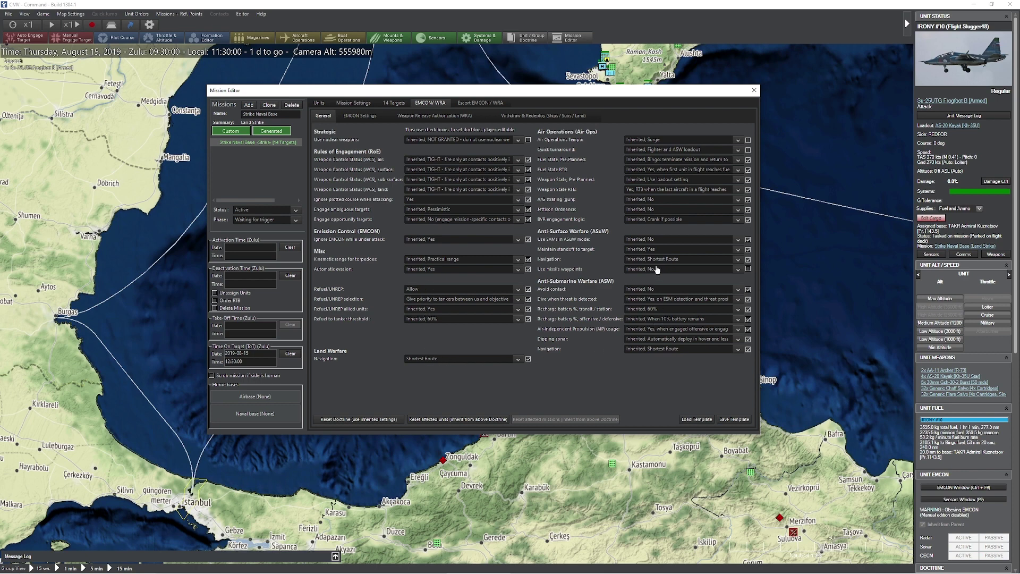
- Set the mission's OECM to Active and enforce EMCON obedience on all affected units
left_click(365, 118)
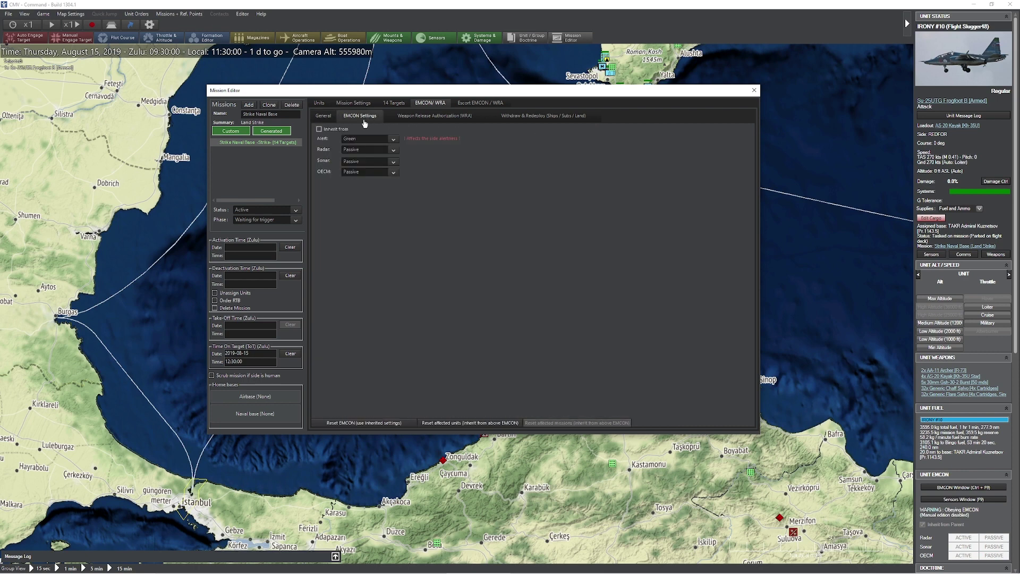
left_click(359, 177)
left_click(352, 186)
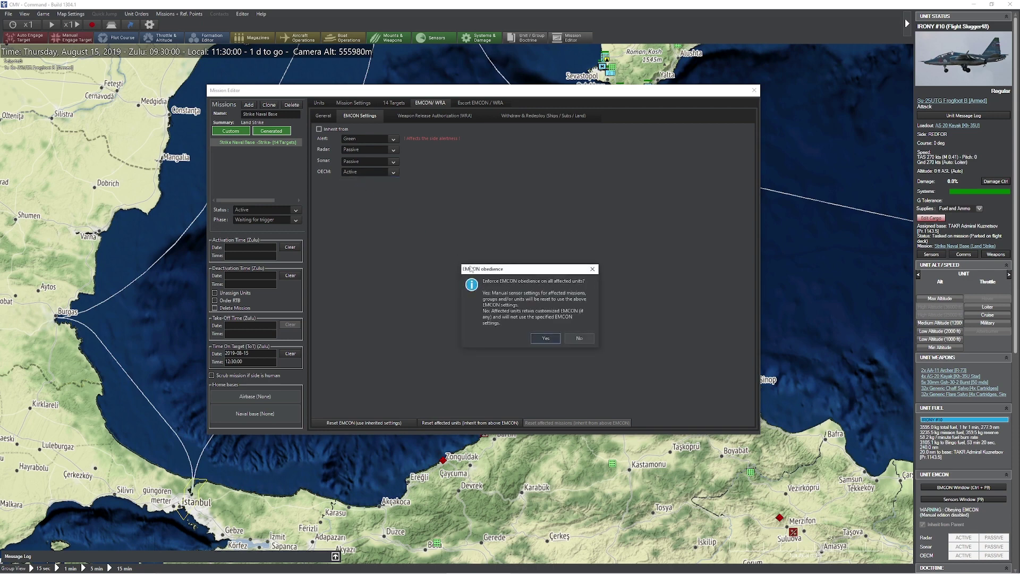
left_click(546, 338)
- Set the AS-20 Kayak release authorization against unknown-type surface contacts to 1 rnd per salvo, 1 unit and 50 nm automatic firing range
left_click(448, 118)
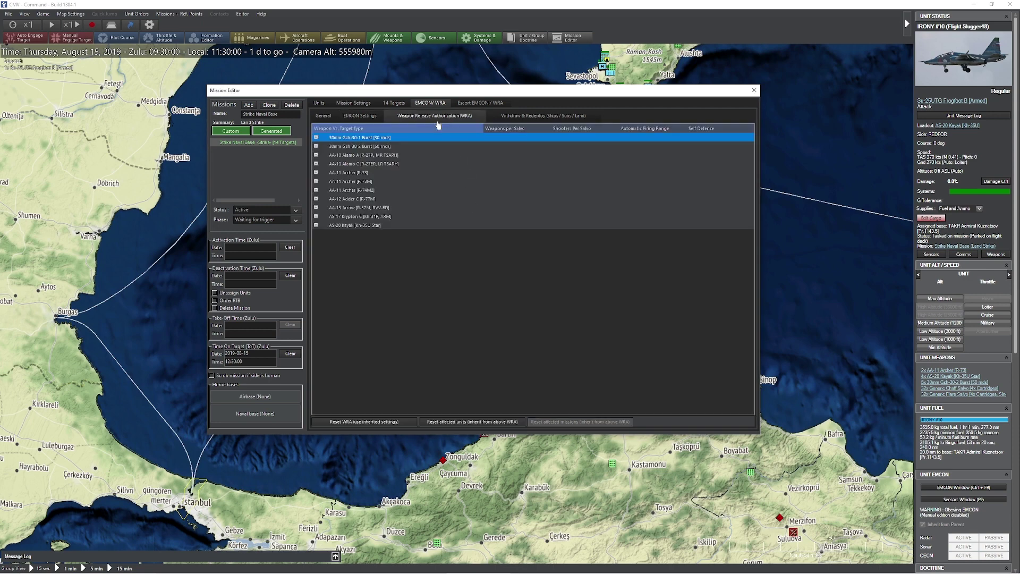
left_click(315, 225)
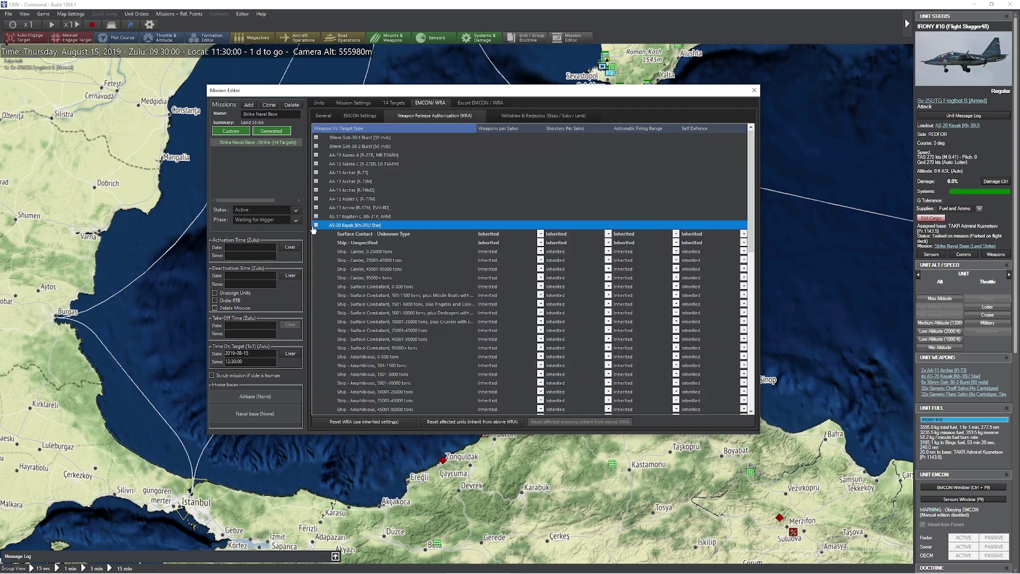
left_click(440, 238)
left_click(540, 234)
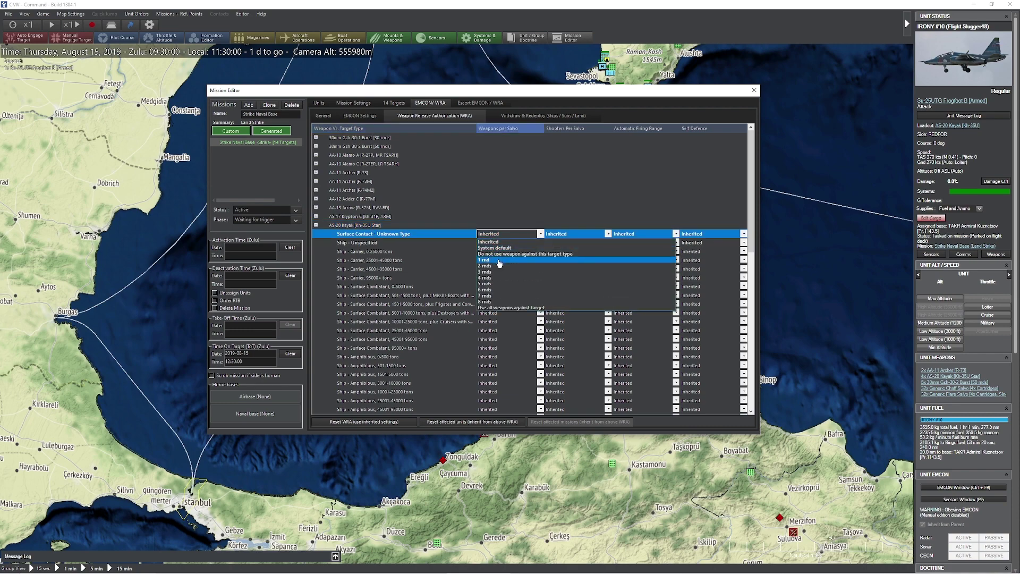
left_click(497, 263)
left_click(553, 235)
left_click(558, 260)
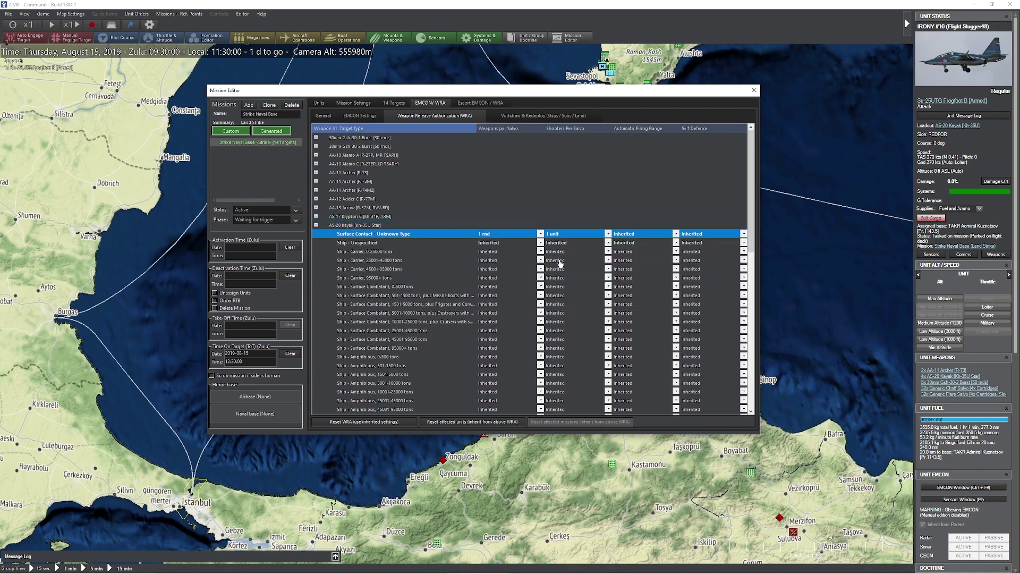
left_click(625, 236)
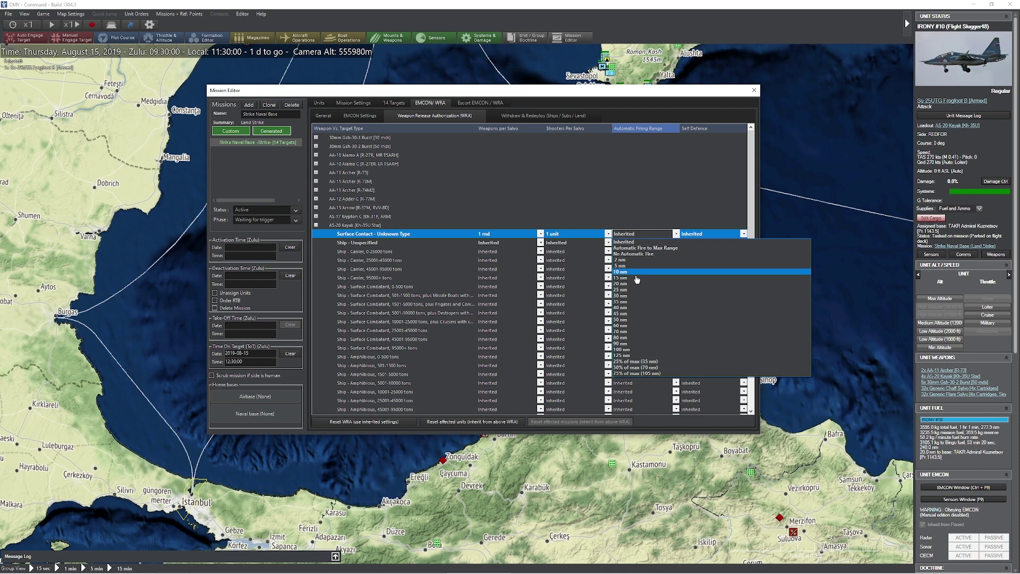
left_click(633, 319)
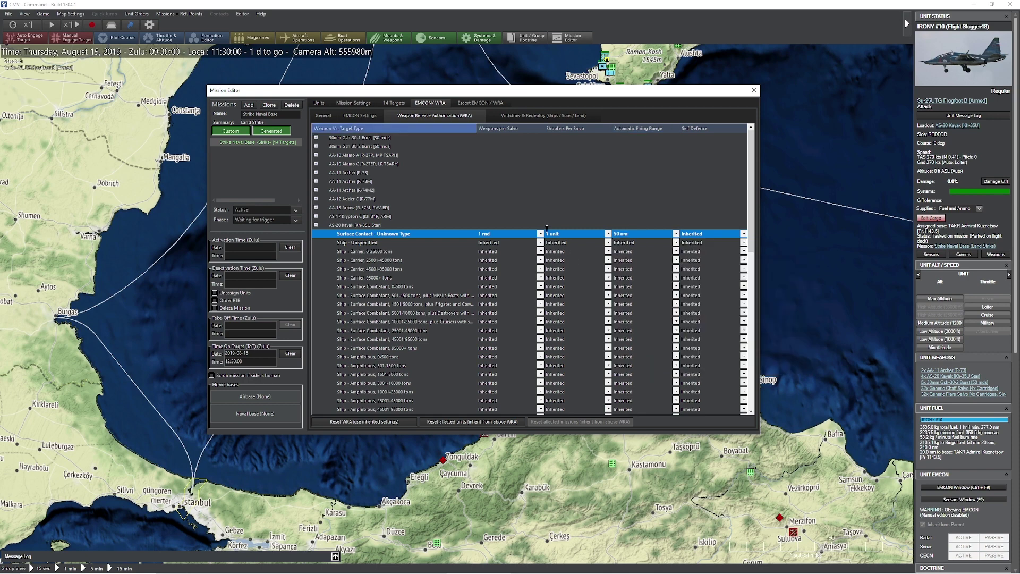
- Review the mission's withdraw and redeploy conditions, EMCON settings and general doctrine
left_click(510, 118)
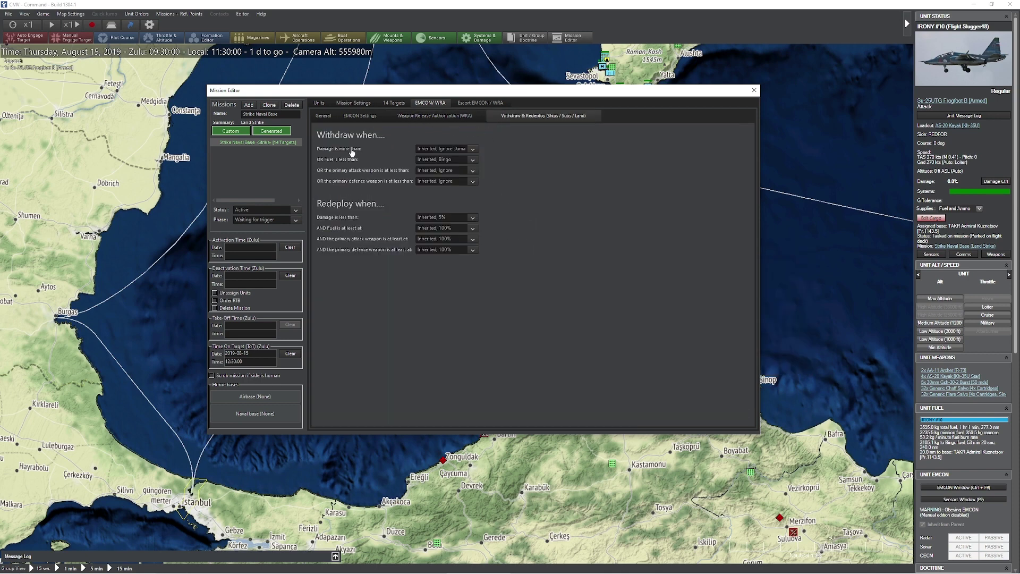
left_click(425, 150)
left_click(434, 183)
left_click(433, 217)
left_click(433, 217)
left_click(365, 117)
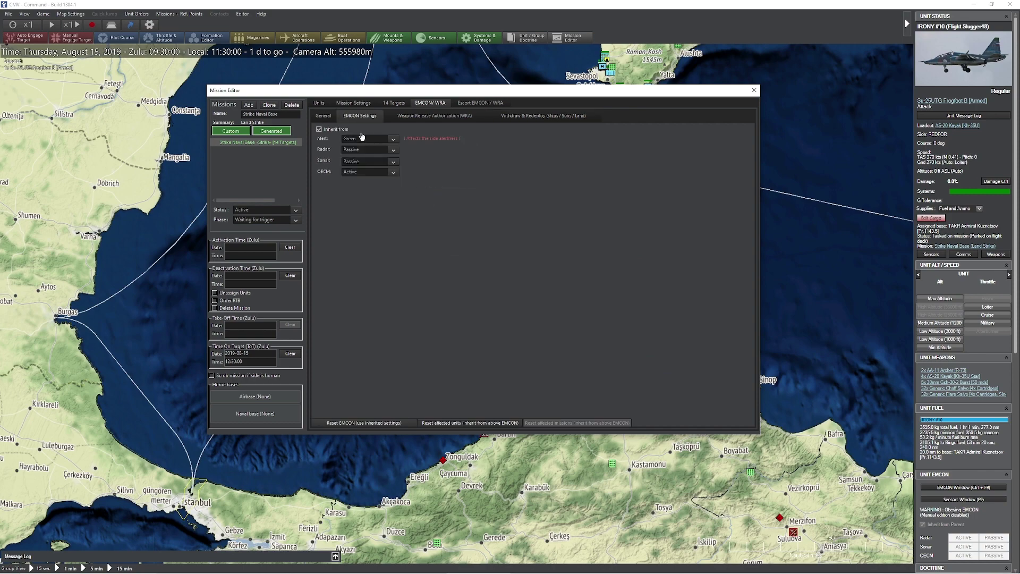
left_click(325, 117)
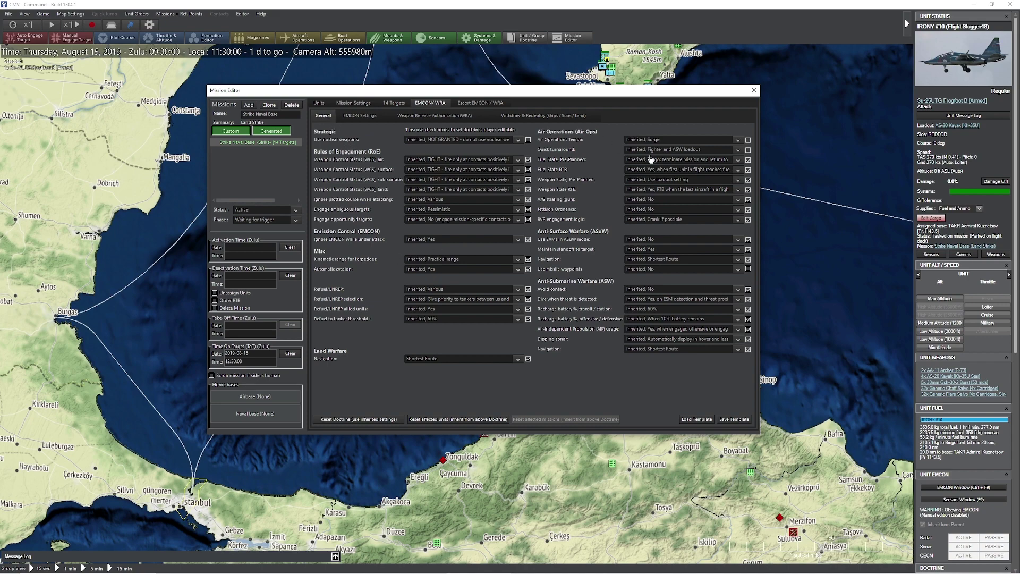
- Close the mission editor and start the simulation clock with the strike routes in view
left_click(753, 90)
left_click_drag(746, 98, 632, 189)
key("space")
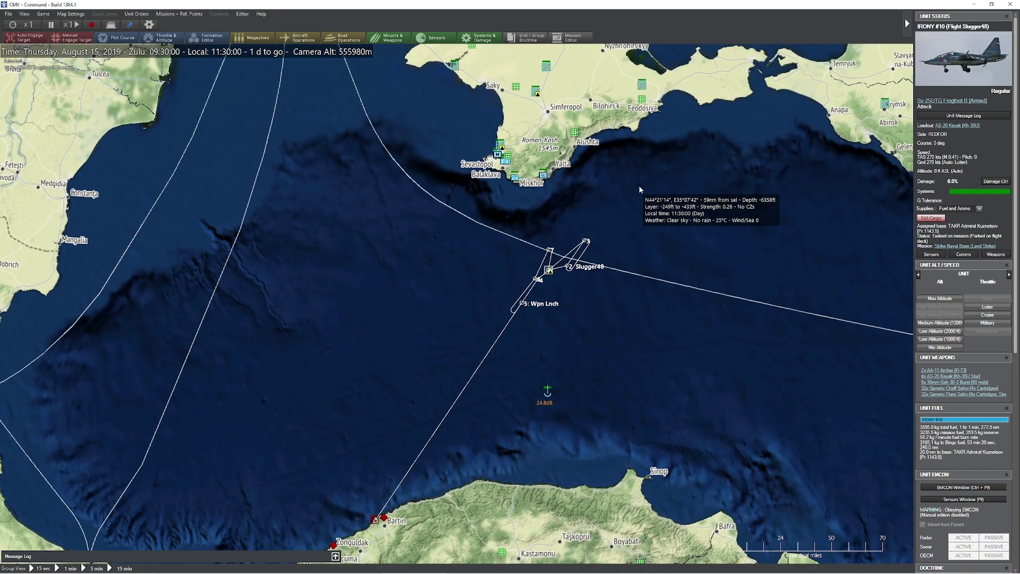
- Reopen the mission editor and examine the assigned flights Bones65, Coyote88 and Devil87
left_click(179, 14)
left_click(186, 22)
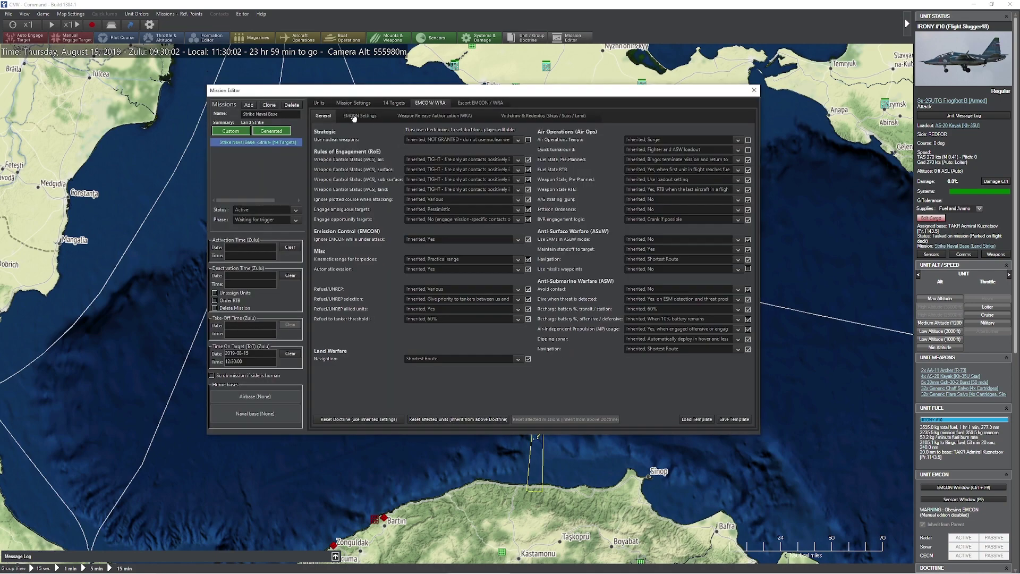
left_click(354, 118)
left_click(319, 103)
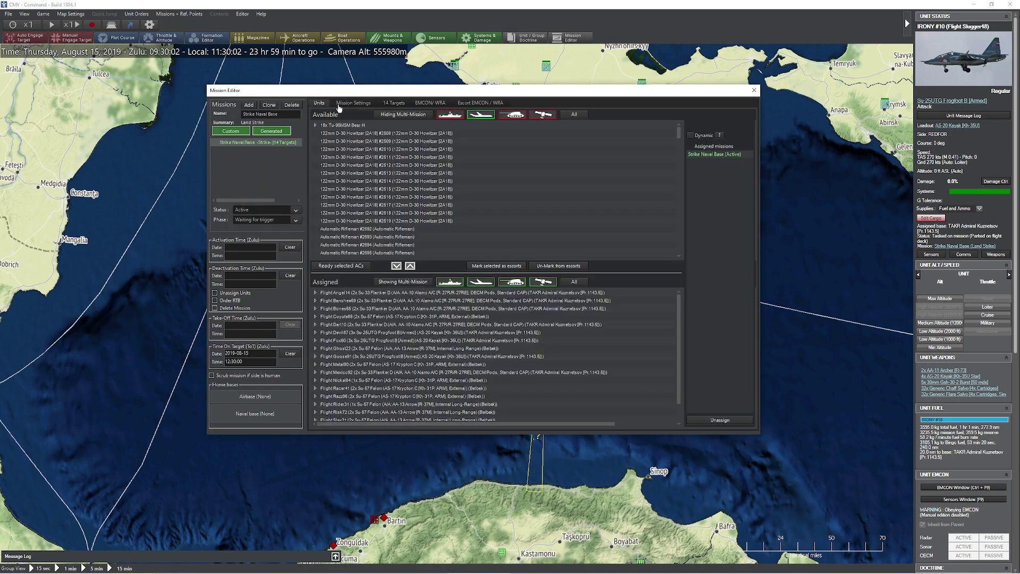
left_click(373, 308)
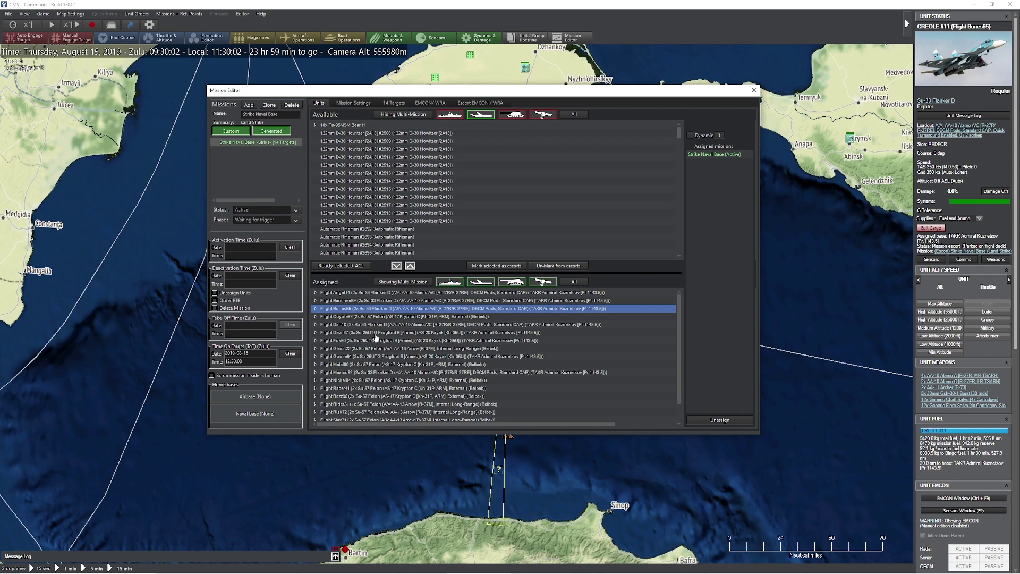
left_click(376, 319)
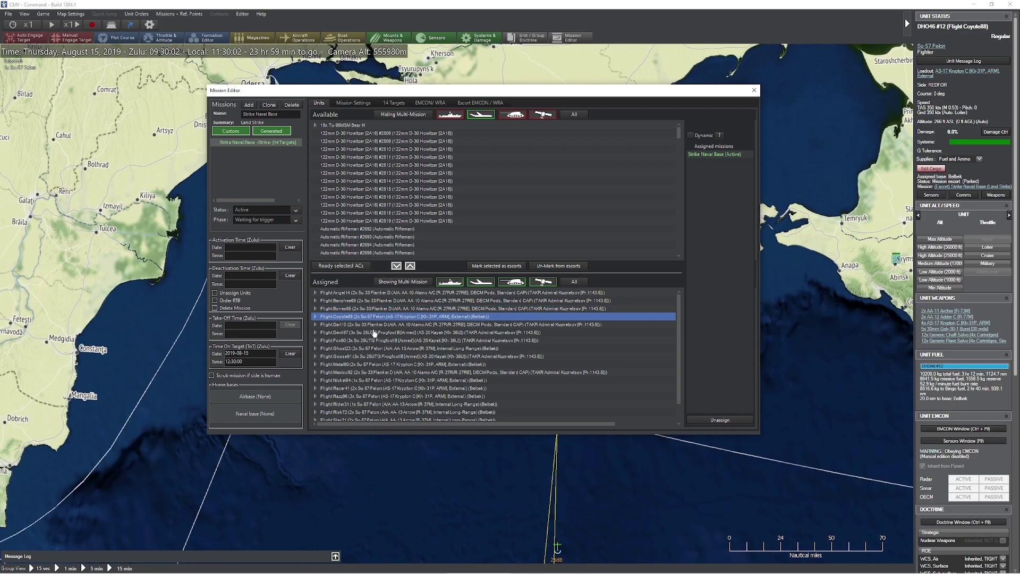
left_click(363, 333)
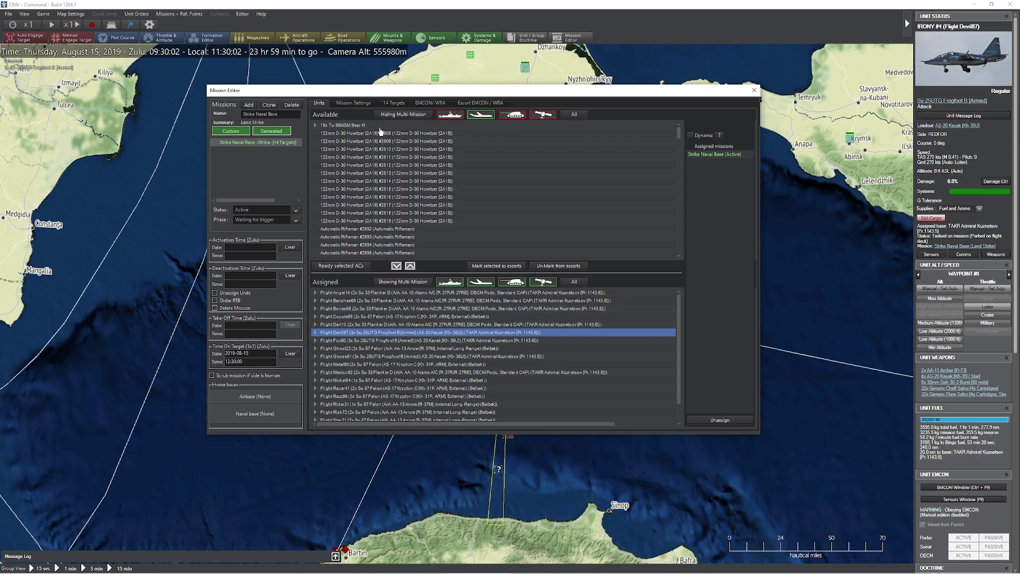
- Open the flightplan editor for the strike mission and arrange the windows so flight Slugger48's route shows on the map
left_click(352, 103)
left_click(335, 135)
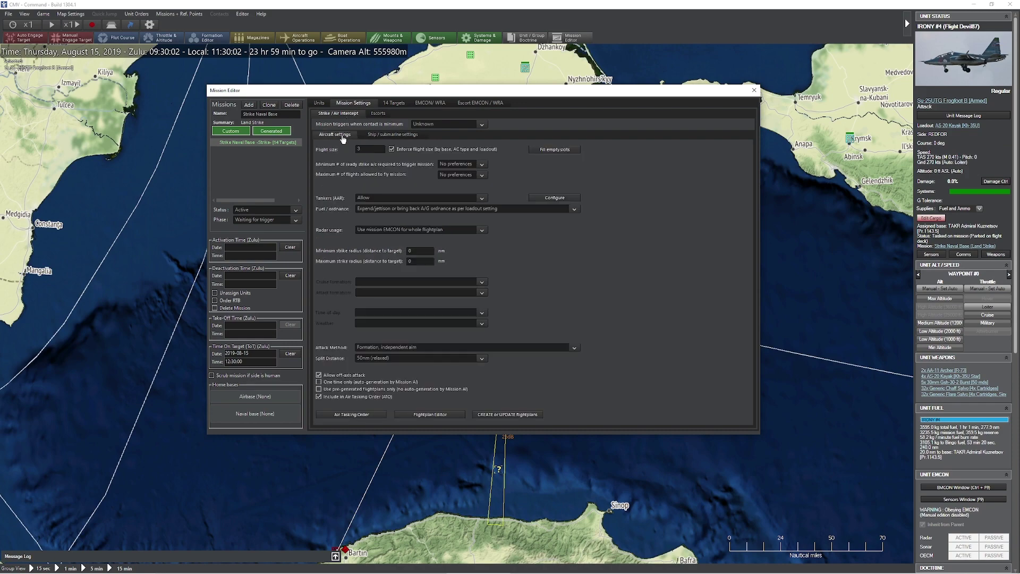
left_click(431, 415)
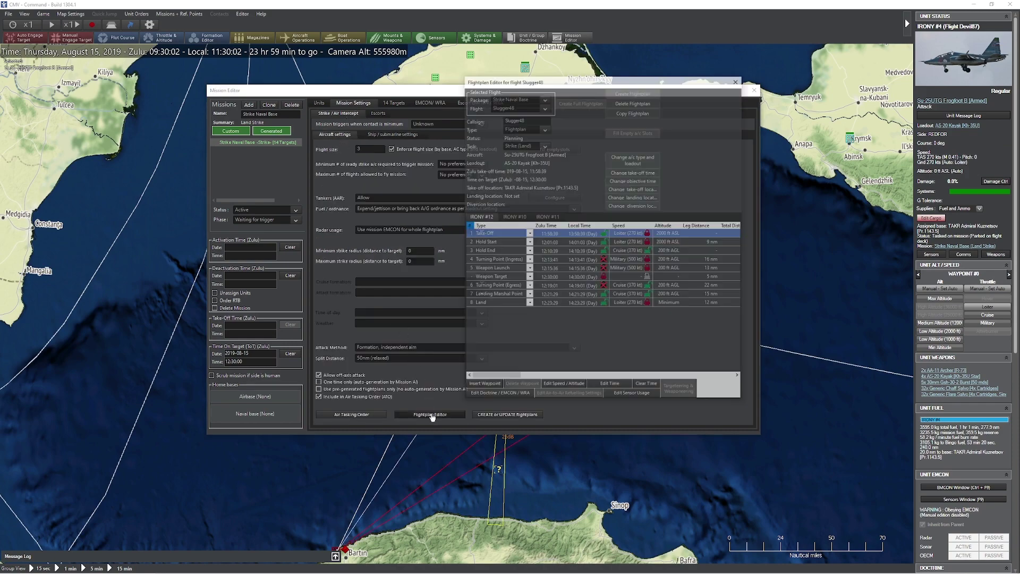
left_click_drag(470, 87, 290, 107)
scroll(575, 236, "up", 4)
scroll(592, 364, "up", 2)
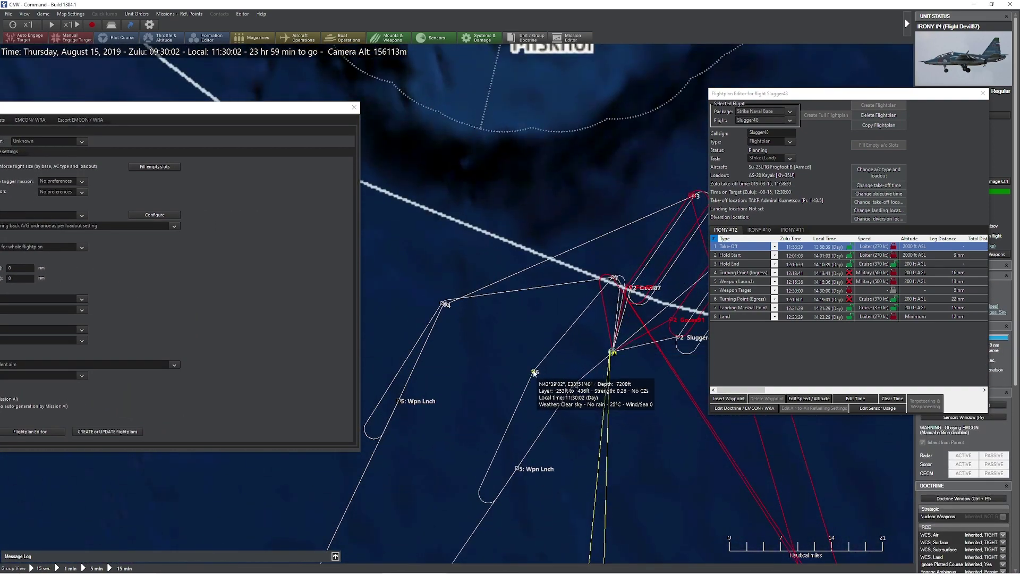
- Keep Slugger48's second waypoint as Hold Start and set its altitude to 25000 ft
left_click(736, 255)
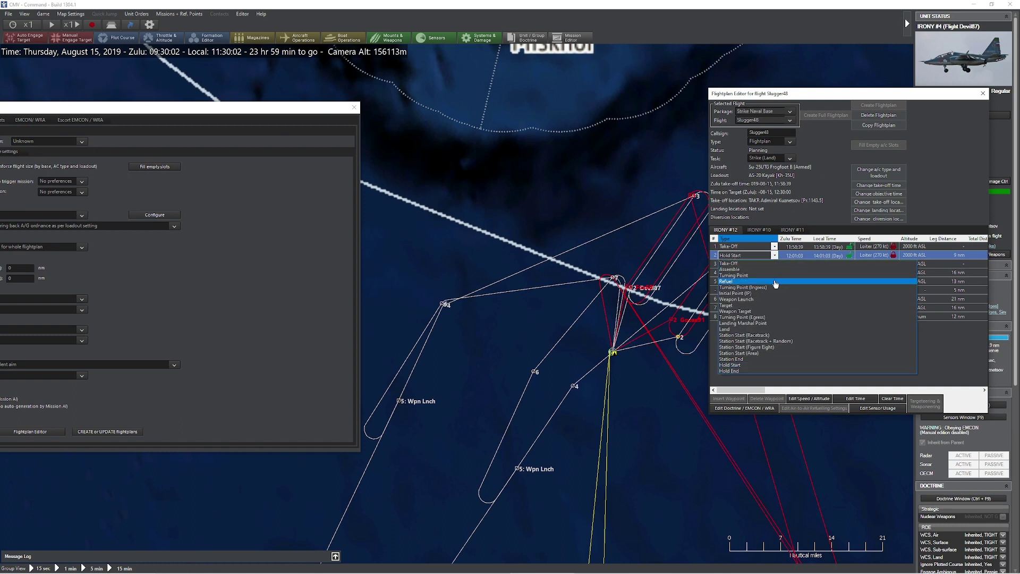
left_click(743, 366)
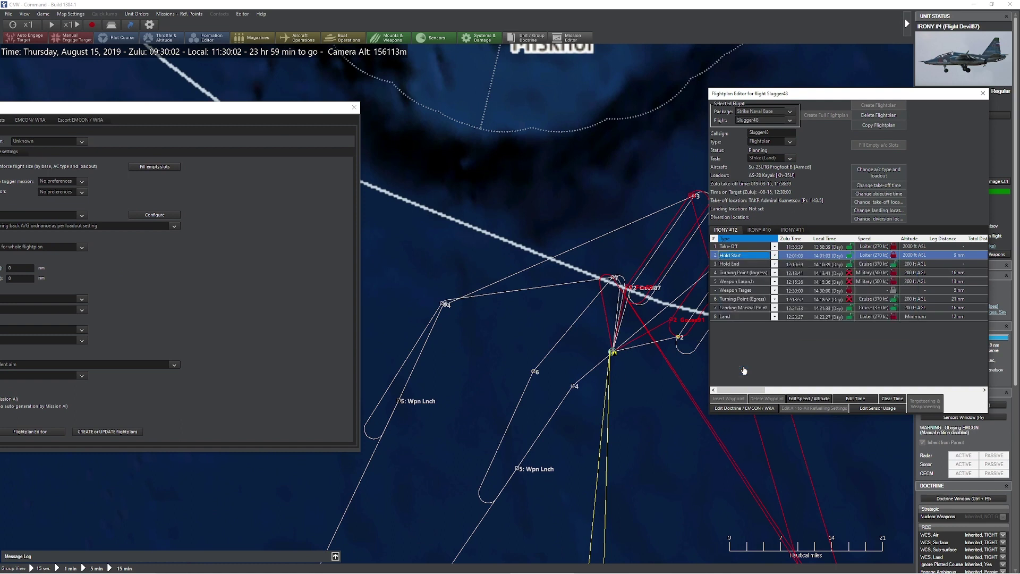
left_click(874, 256)
left_click(914, 257)
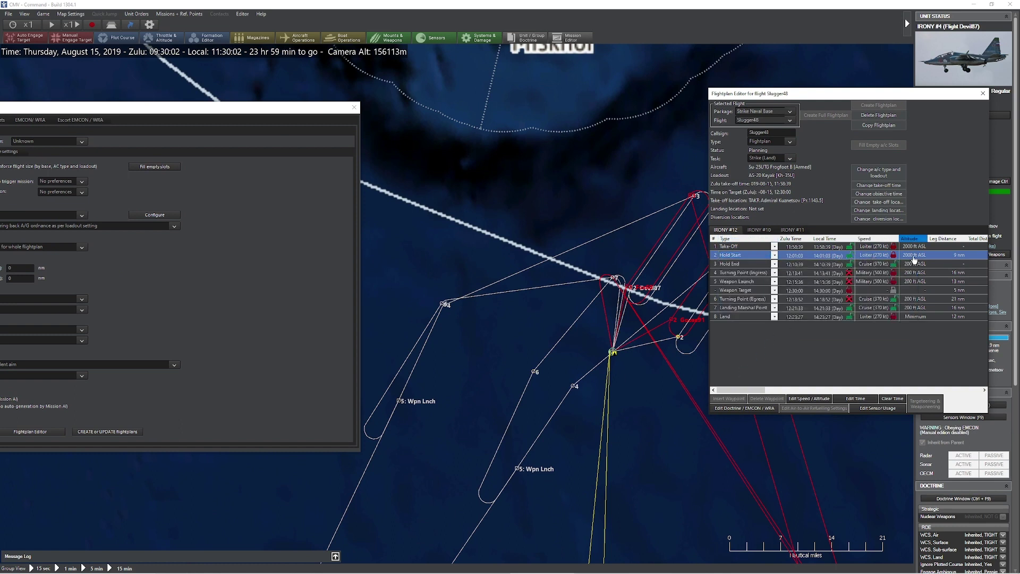
left_click(809, 398)
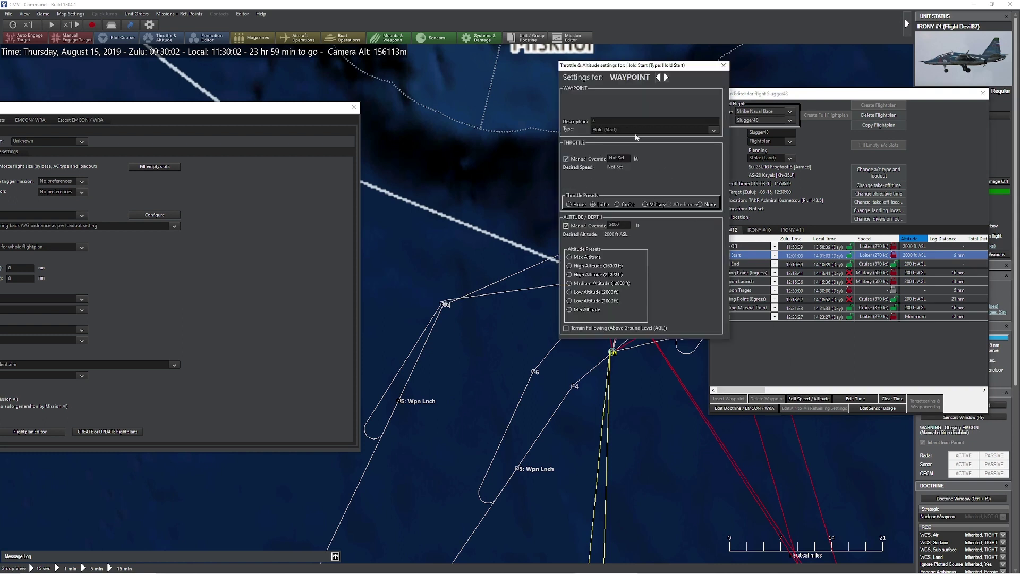
left_click(616, 225)
key("Tab")
left_click(723, 65)
- Set the altitude of Slugger48's Hold End waypoint to 25000 ft
left_click(915, 264)
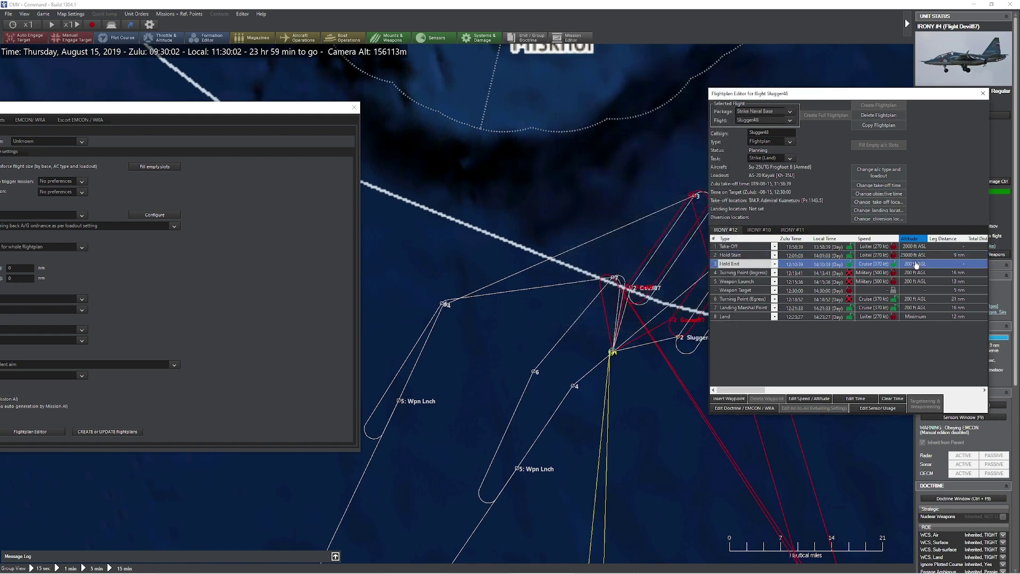
left_click(808, 399)
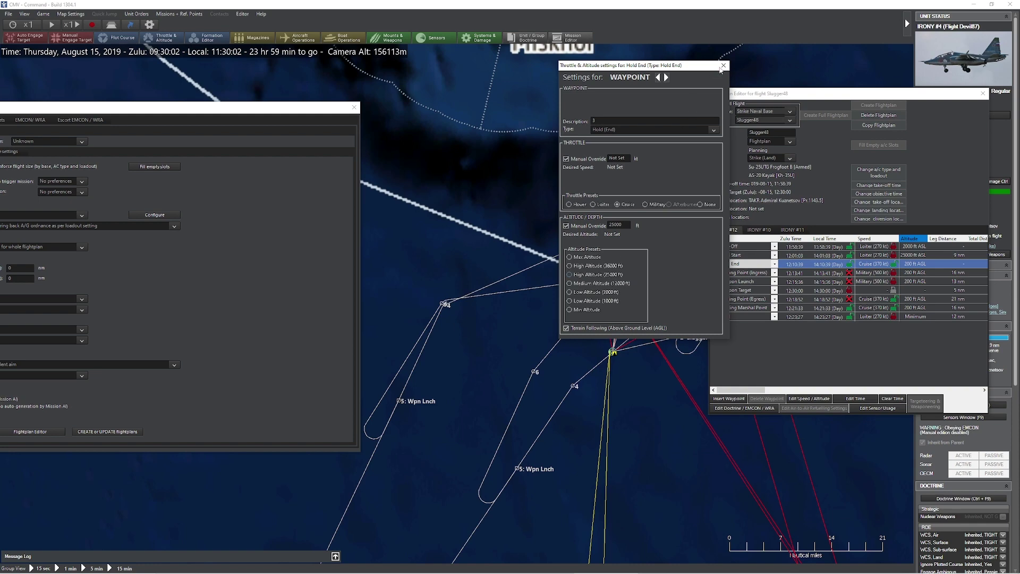
left_click(722, 67)
- Insert an extra ingress turning point after waypoint 4 in Slugger48's flightplan
left_click(796, 273)
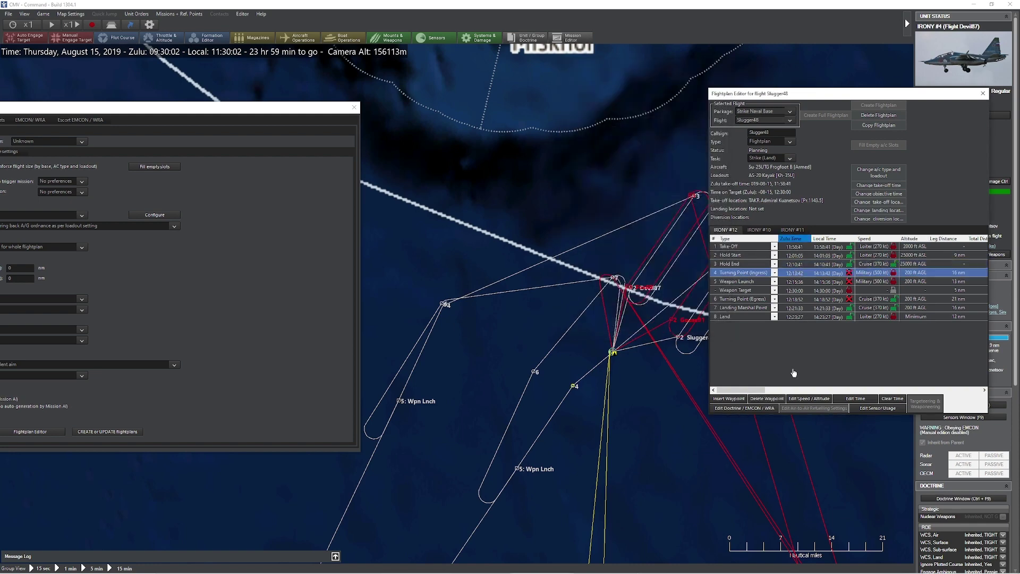
left_click(742, 398)
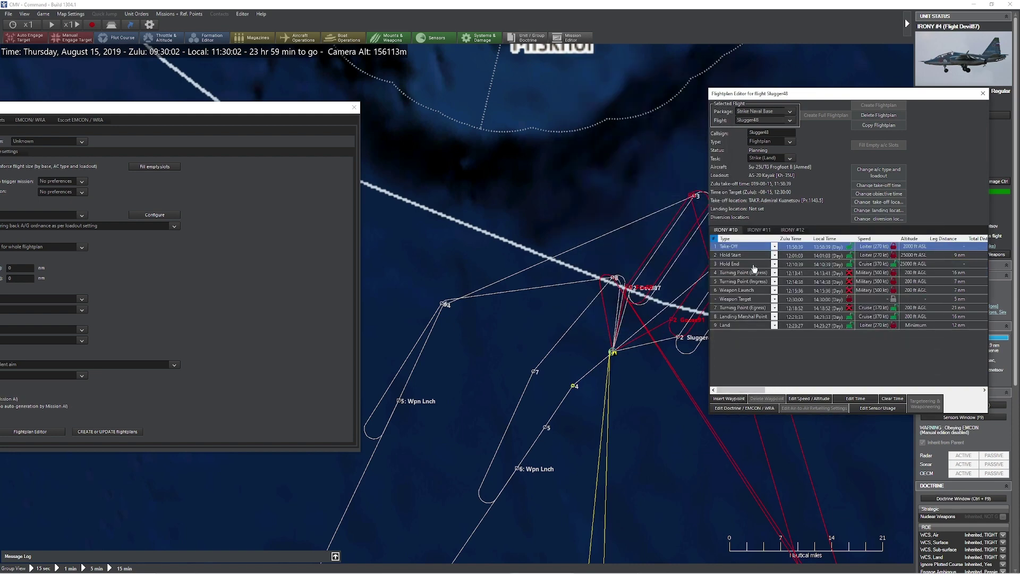
- Change Slugger48's waypoint 5 to Refuel, disable air-to-air refuelling doctrine for all other waypoints, and close the flightplan and mission editors
left_click(752, 282)
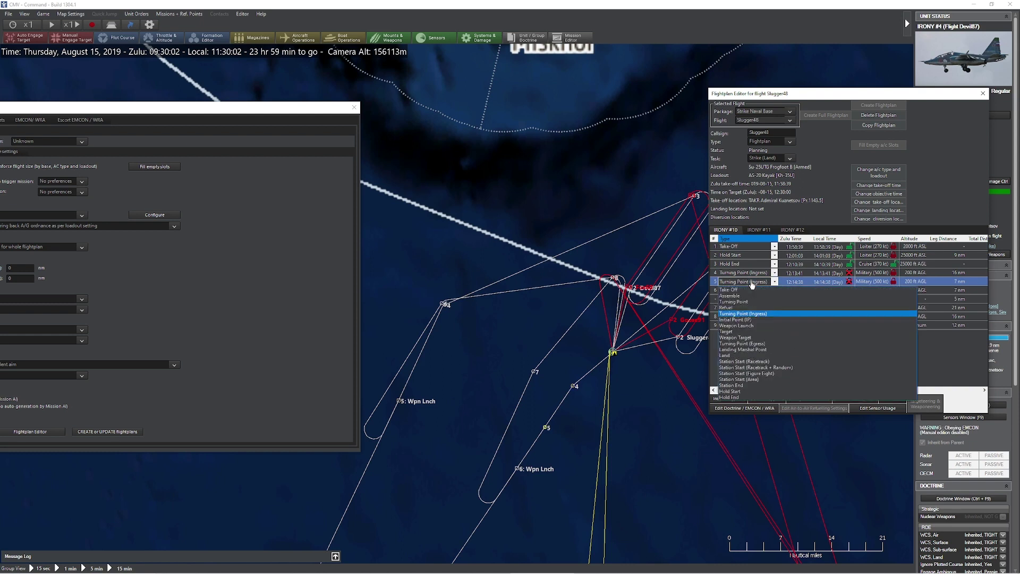
left_click(786, 308)
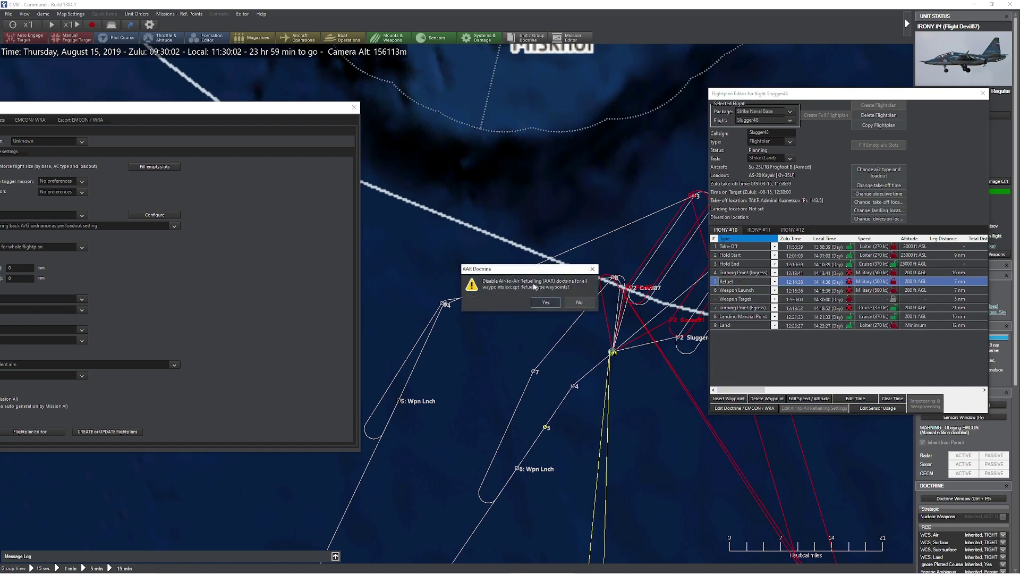
left_click(544, 302)
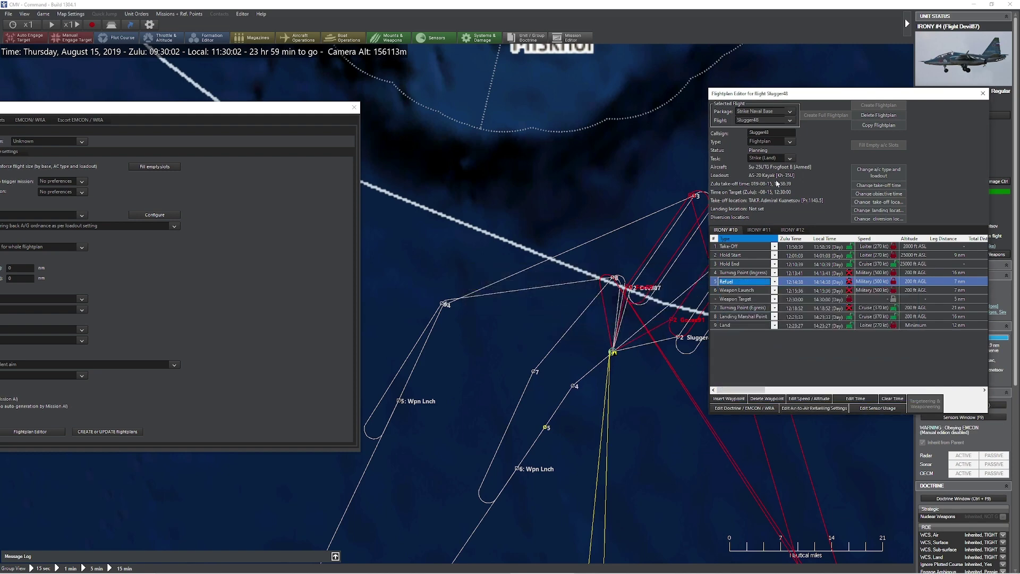
left_click(983, 94)
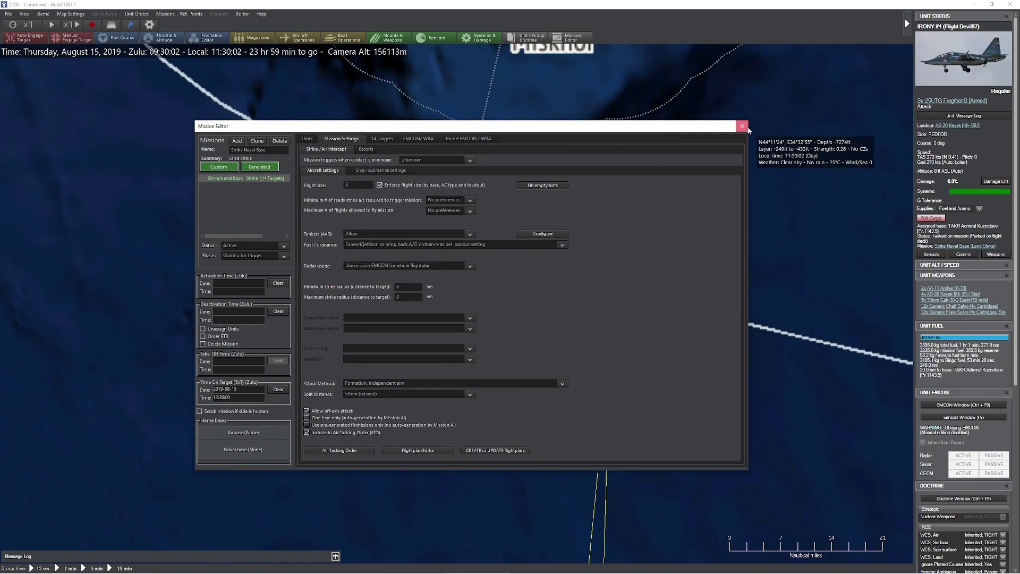
left_click(743, 127)
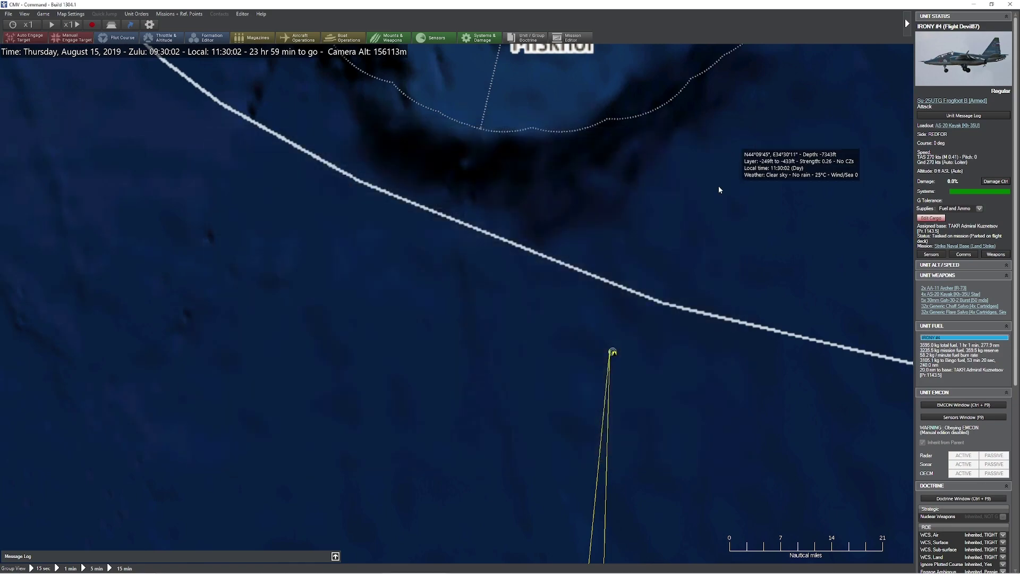
- Check the first land strike flight's Zulu take-off time in the Air Tasking Order and close the list
scroll(703, 208, "down", 5)
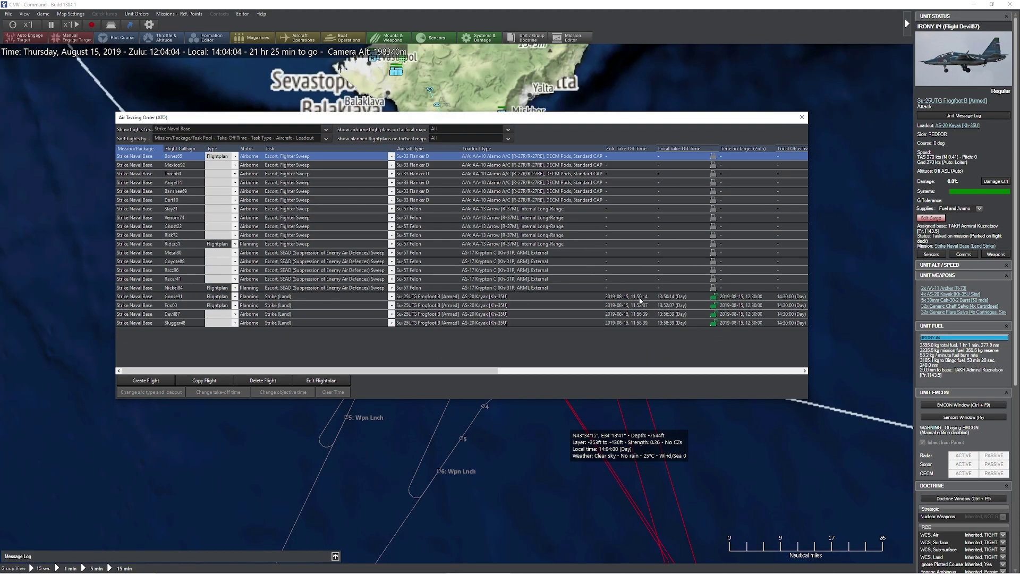
left_click(640, 299)
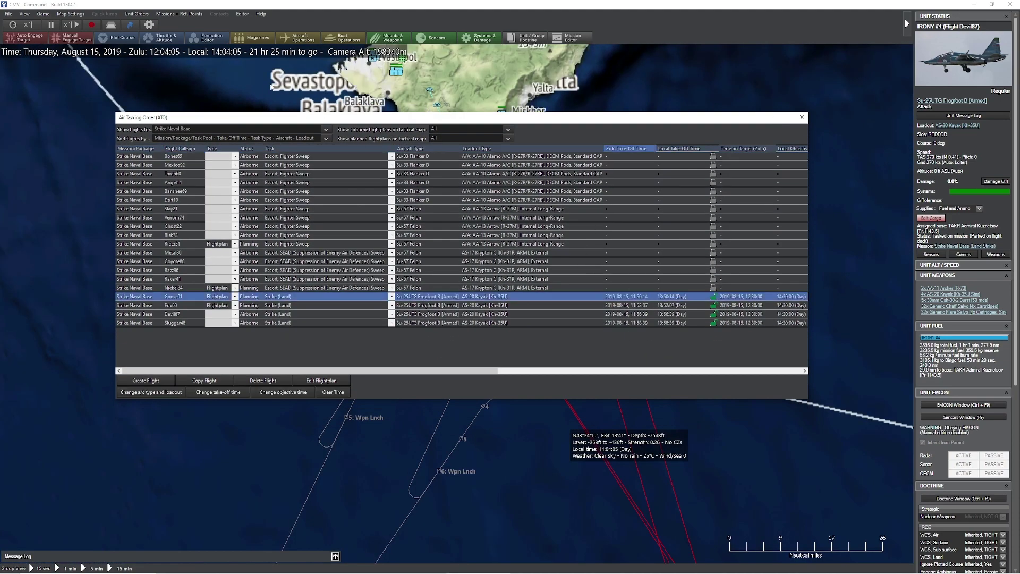
left_click(801, 117)
- Inspect the airborne Slugger48 strike flight and the Risk72 escort flight against their planned routes on the map
left_click_drag(776, 199, 791, 147)
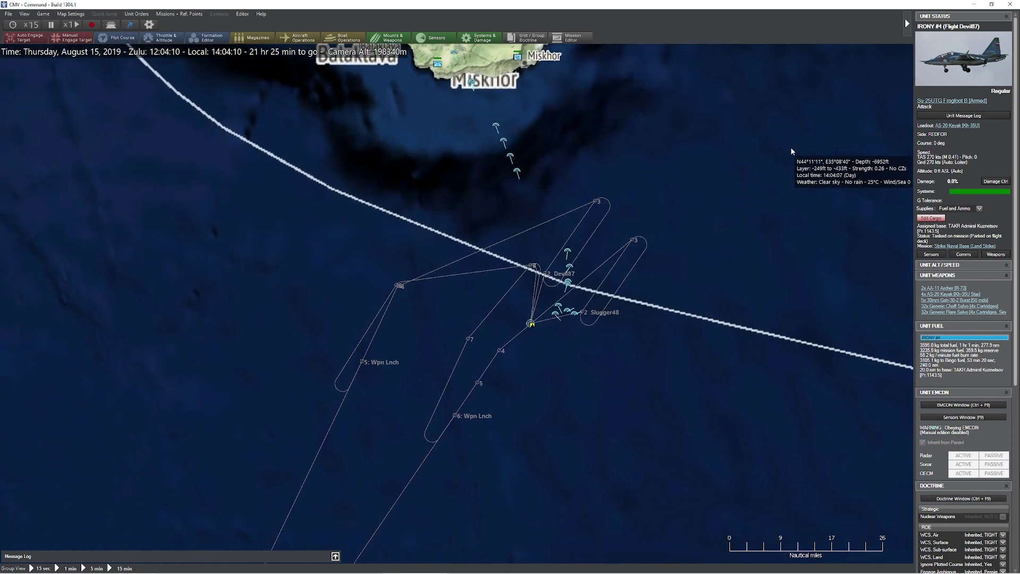
scroll(715, 202, "up", 2)
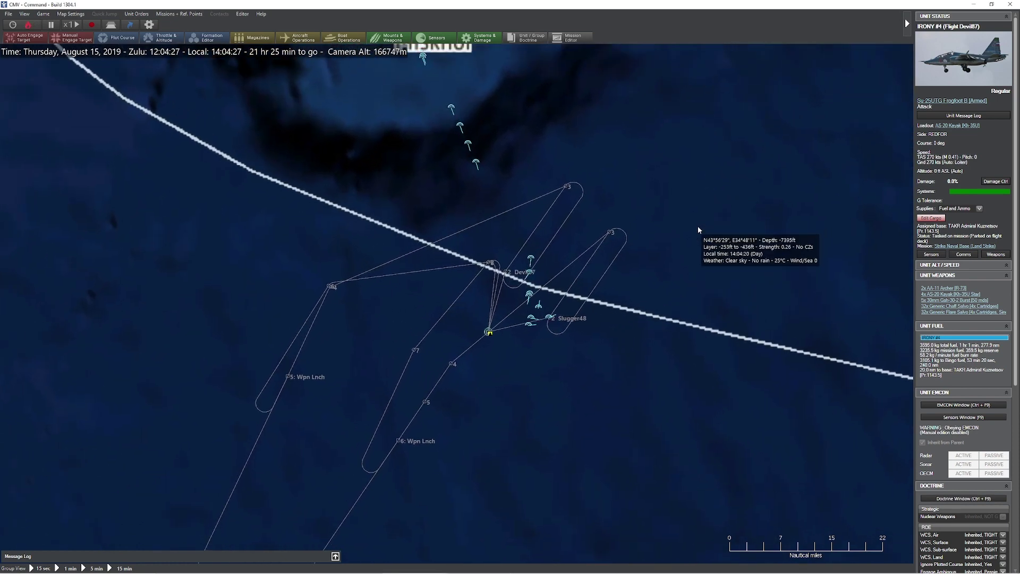
left_click(569, 290)
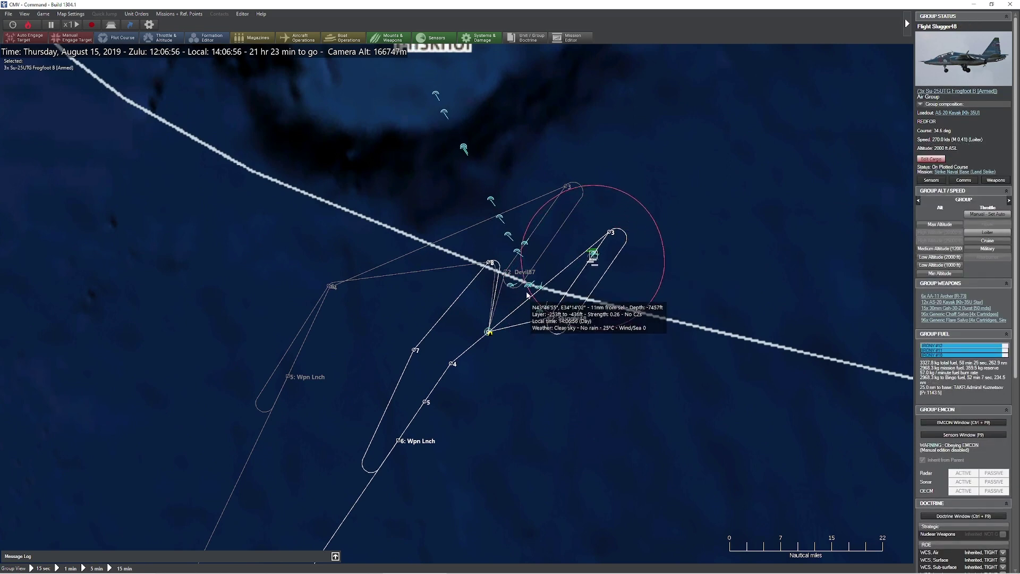
left_click(508, 217)
scroll(643, 300, "down", 2)
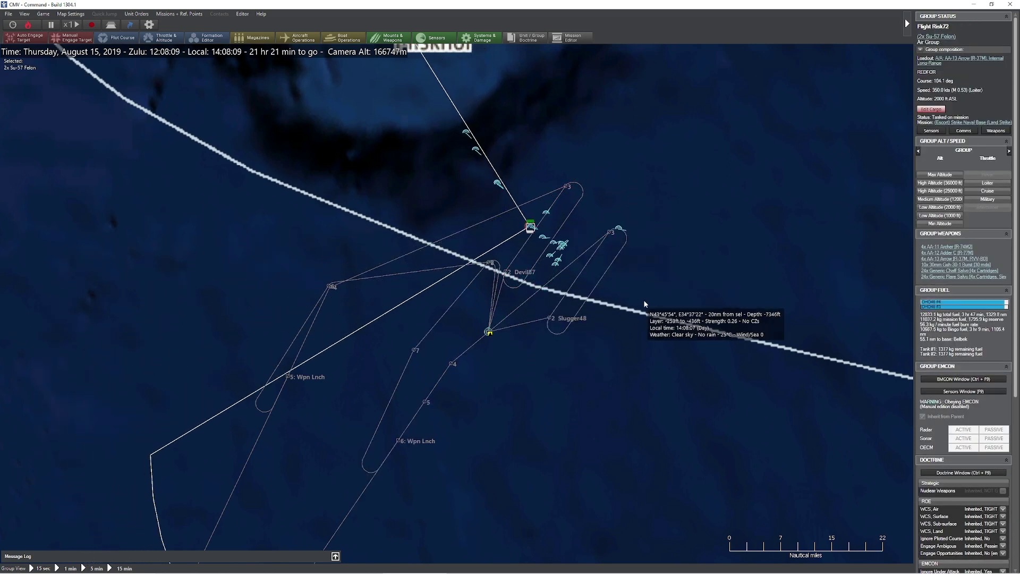
scroll(644, 303, "down", 3)
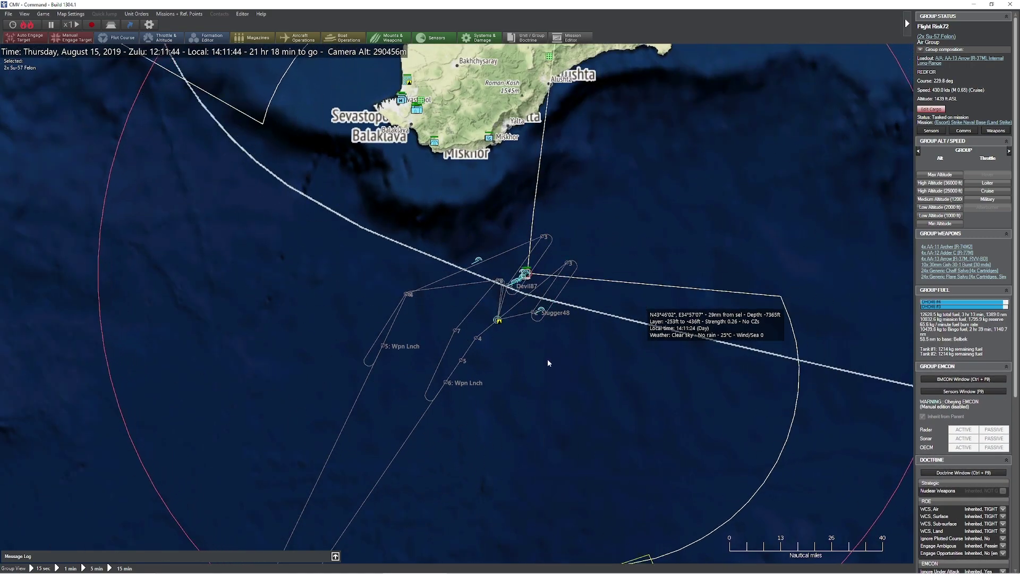
- Follow the strike on the map from the weapon launch points to the naval base on the Turkish coast
left_click_drag(547, 359, 696, 192)
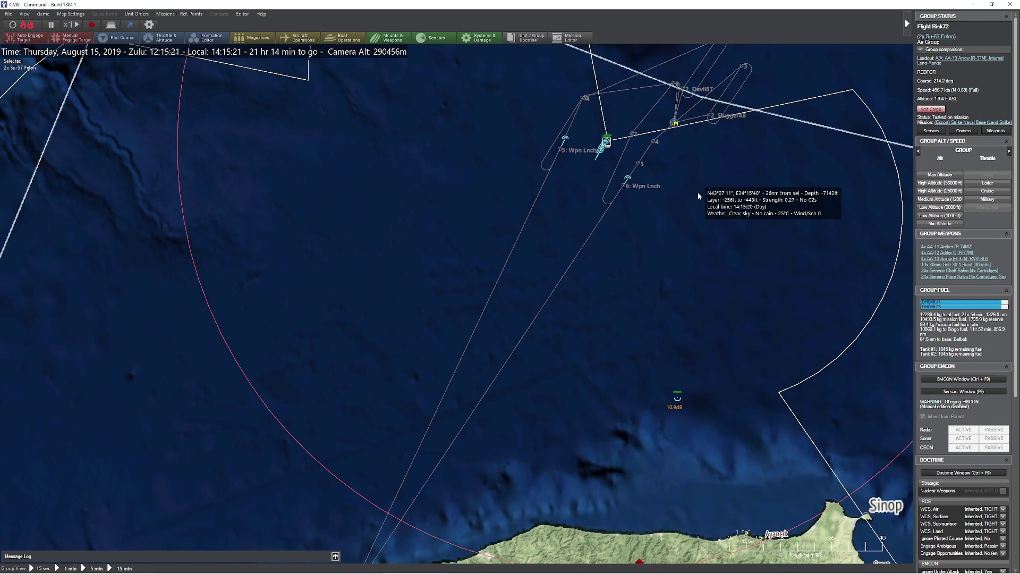
left_click_drag(623, 364, 667, 300)
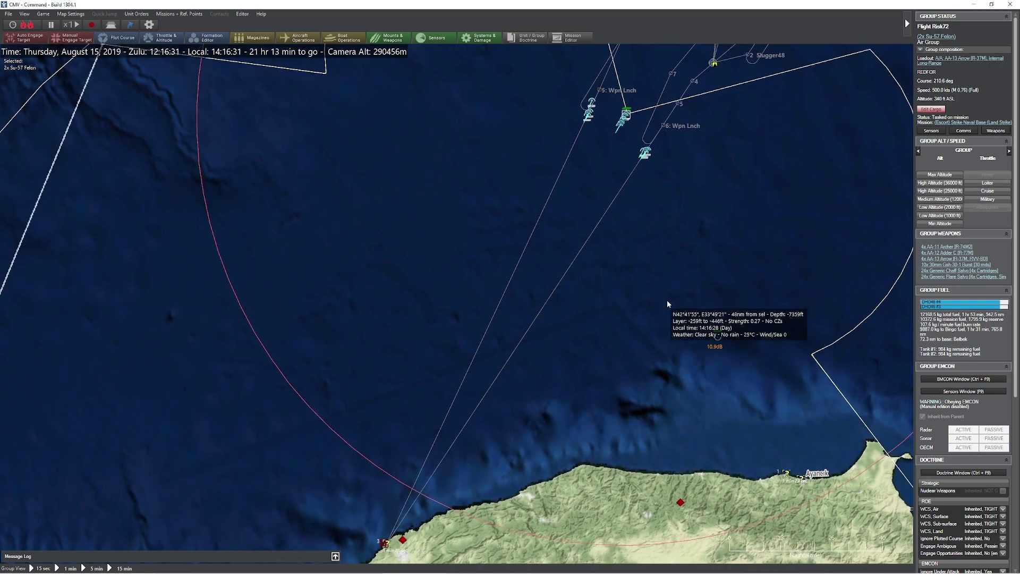
left_click_drag(628, 362, 702, 243)
left_click_drag(586, 383, 659, 300)
scroll(637, 327, "up", 2)
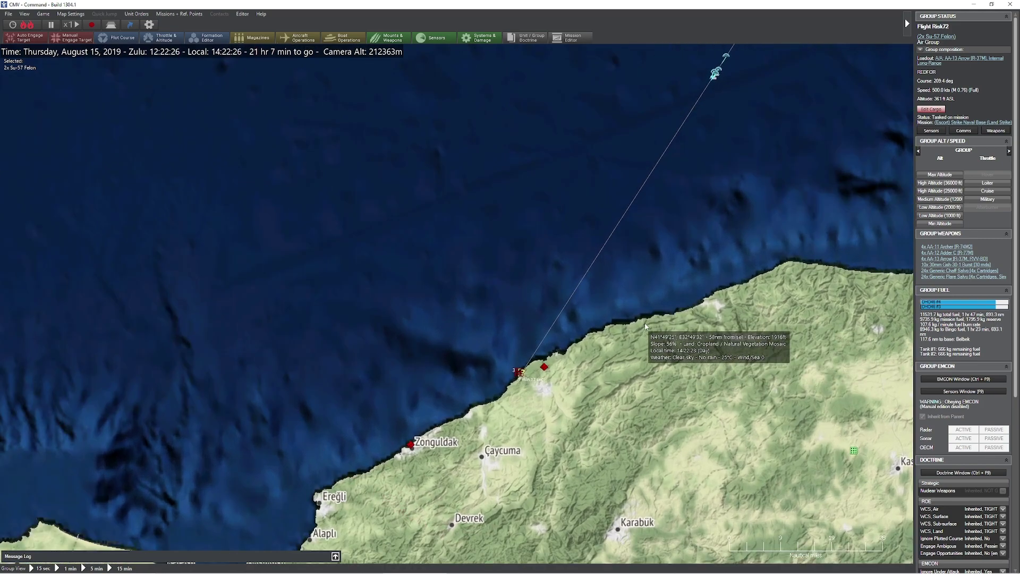
scroll(620, 335, "up", 1)
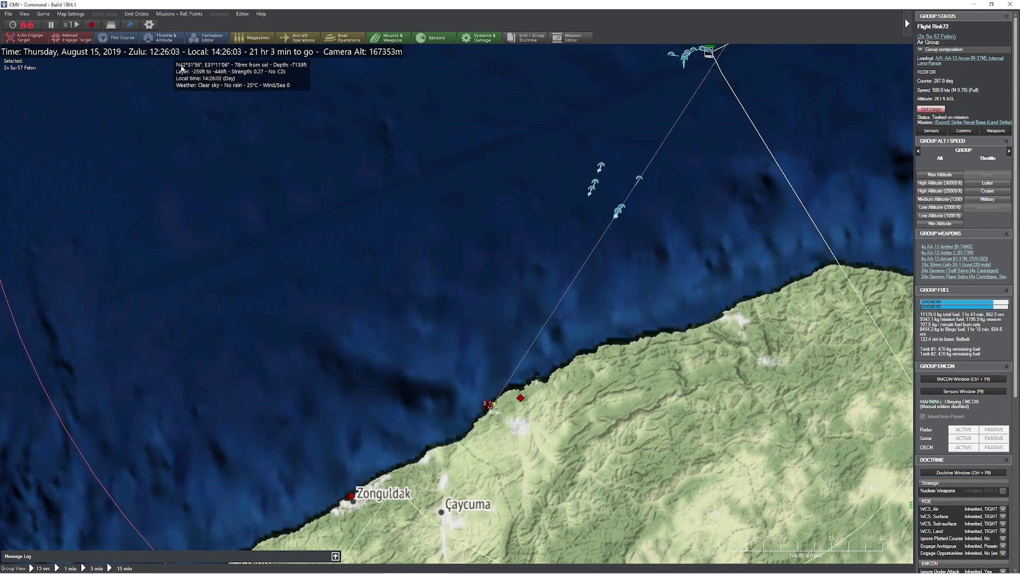
scroll(386, 250, "up", 2)
scroll(382, 260, "up", 1)
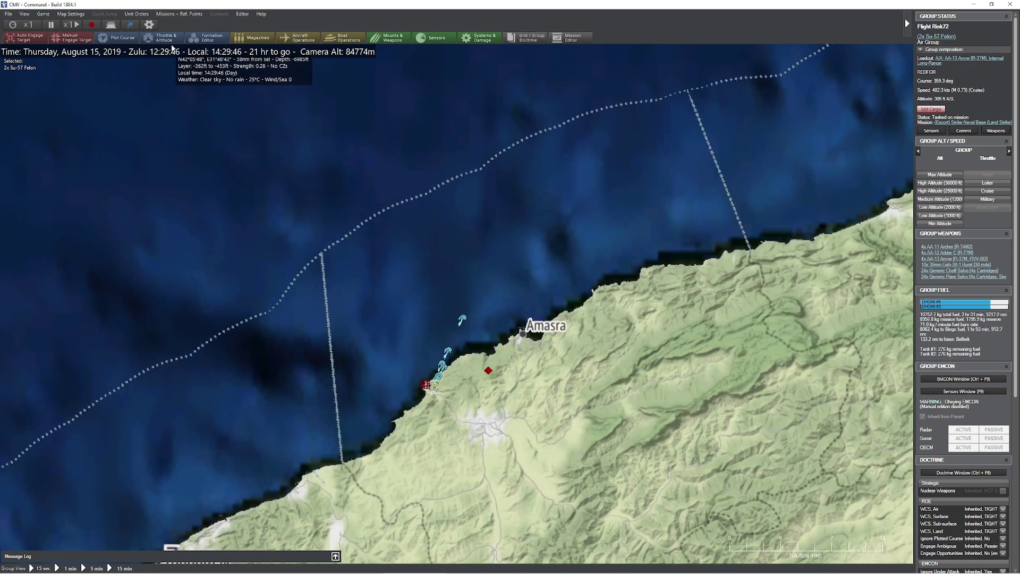
- Raise the time compression to x15 while watching the missiles reach the naval base near Amasra
scroll(432, 275, "up", 5)
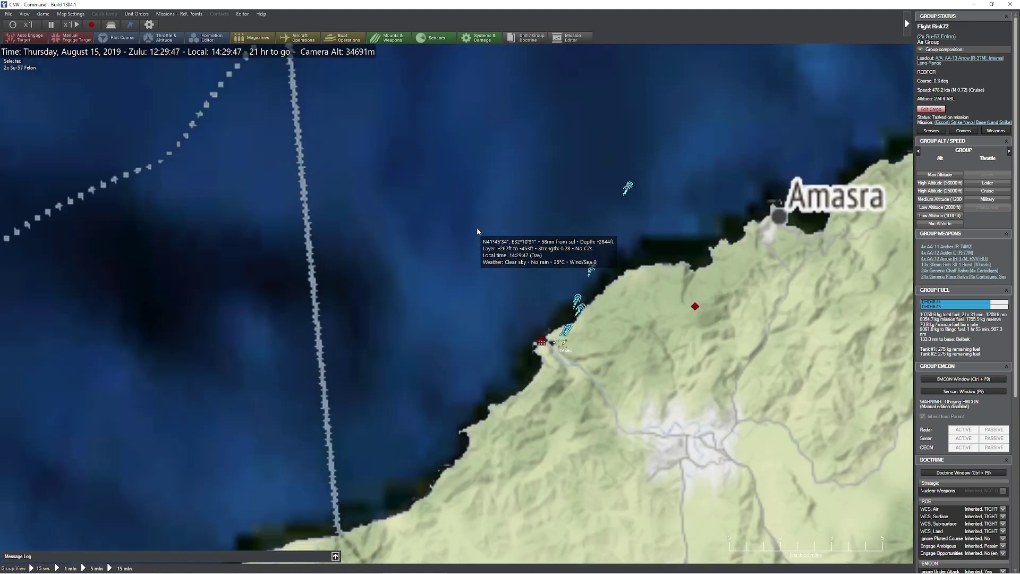
key("plus")
key("plus")
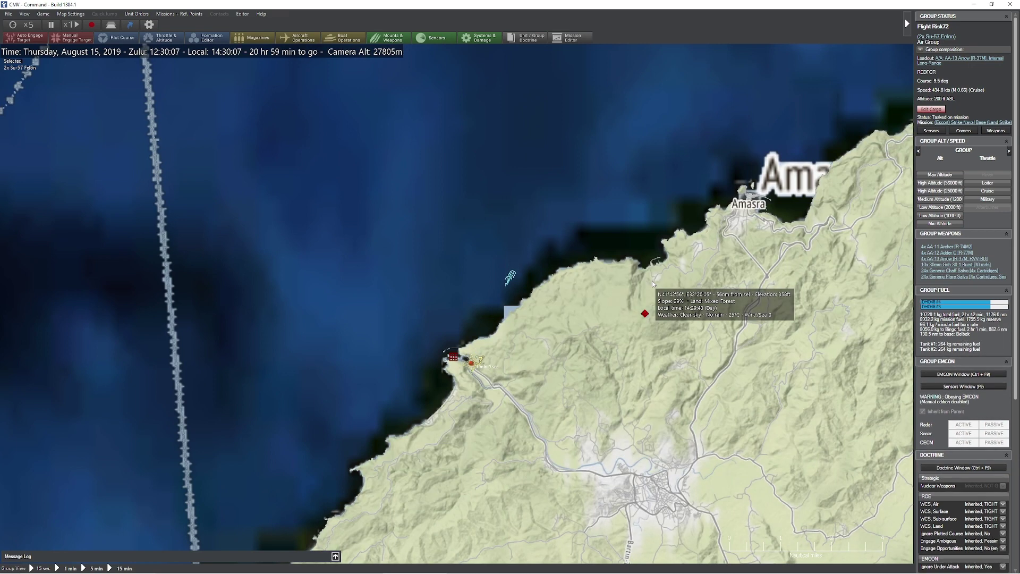
key("plus")
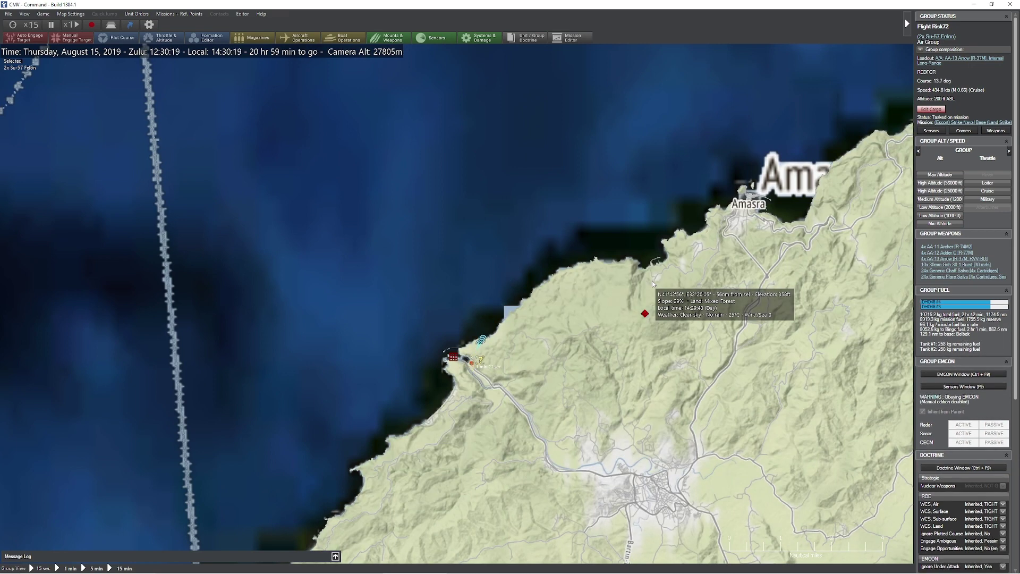